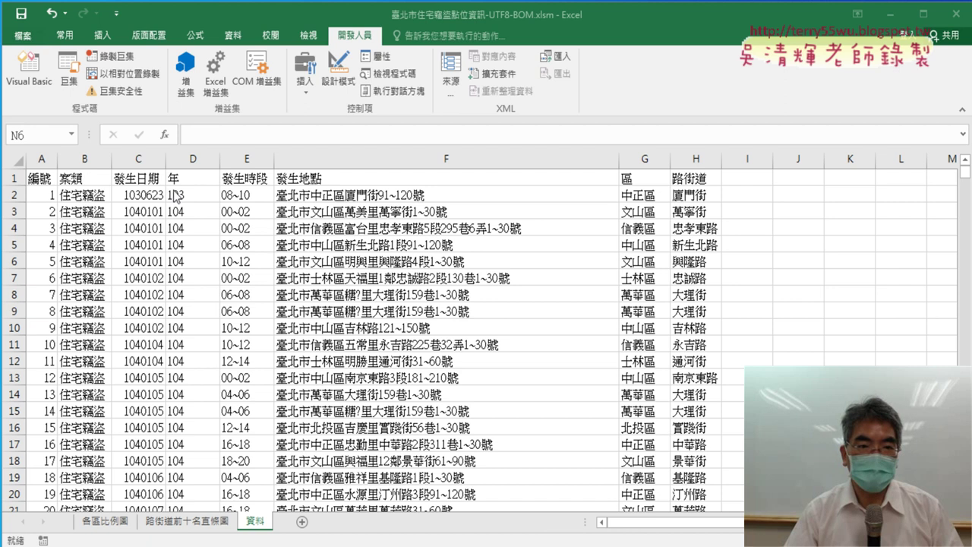
AutoFit the 區 and 路街道 columns, then inspect the =LEFT(C5,3) year formula in D5.
left_click(194, 158)
left_click_drag(652, 160, 715, 164)
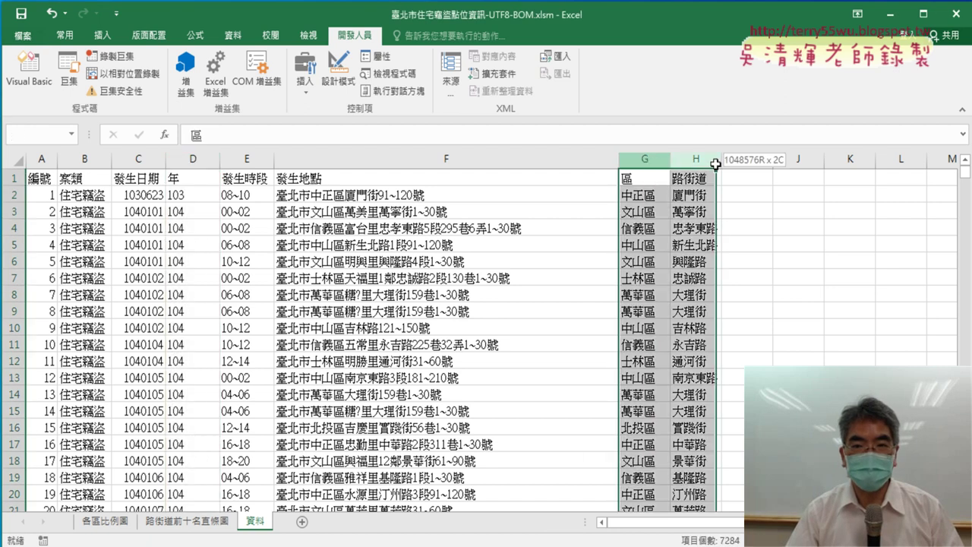
double_click(717, 159)
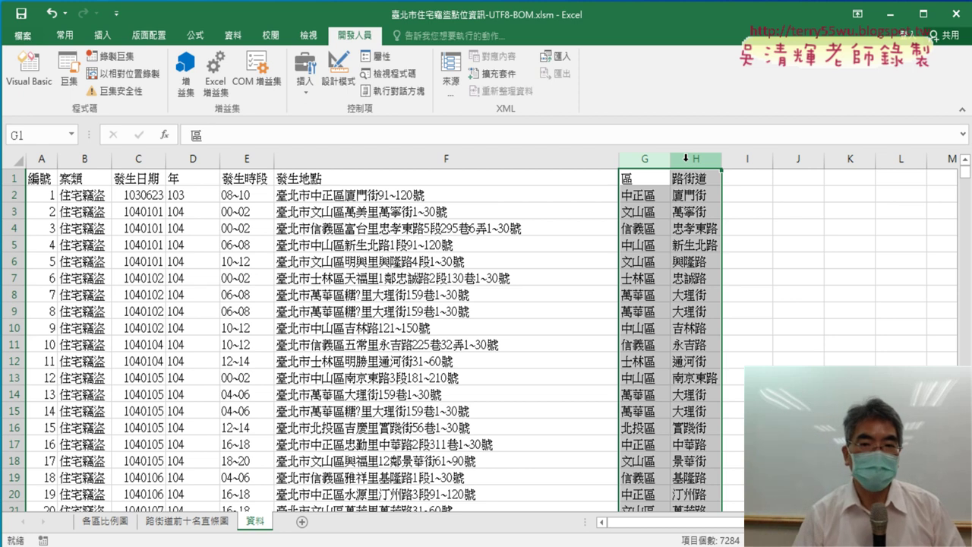
left_click(203, 161)
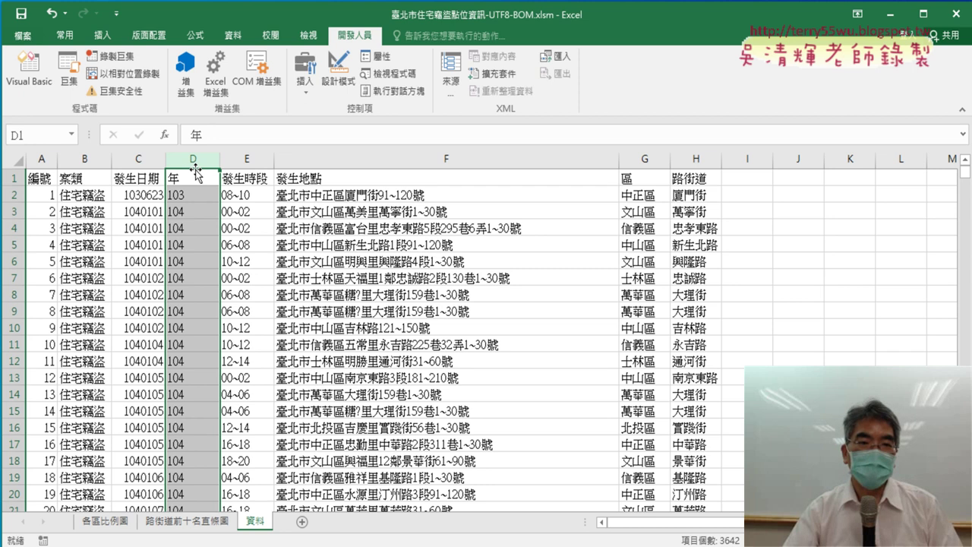
left_click(214, 245)
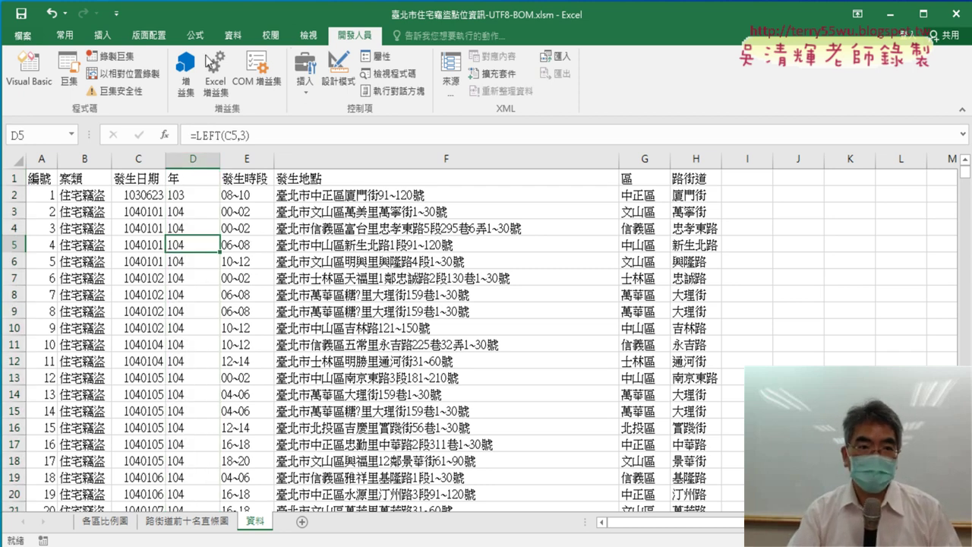
Start recording a macro named 樞紐表 stored in this workbook.
left_click(113, 56)
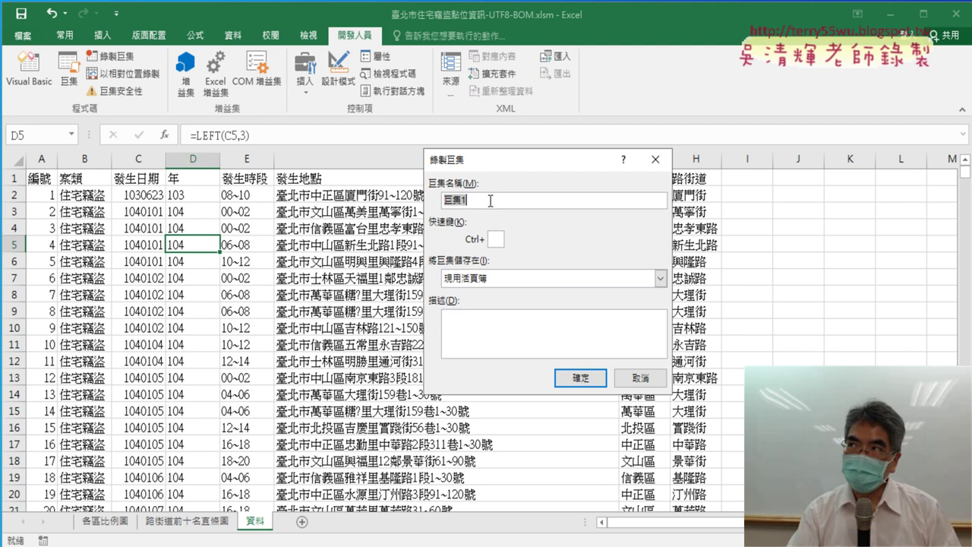
type("ㄗ")
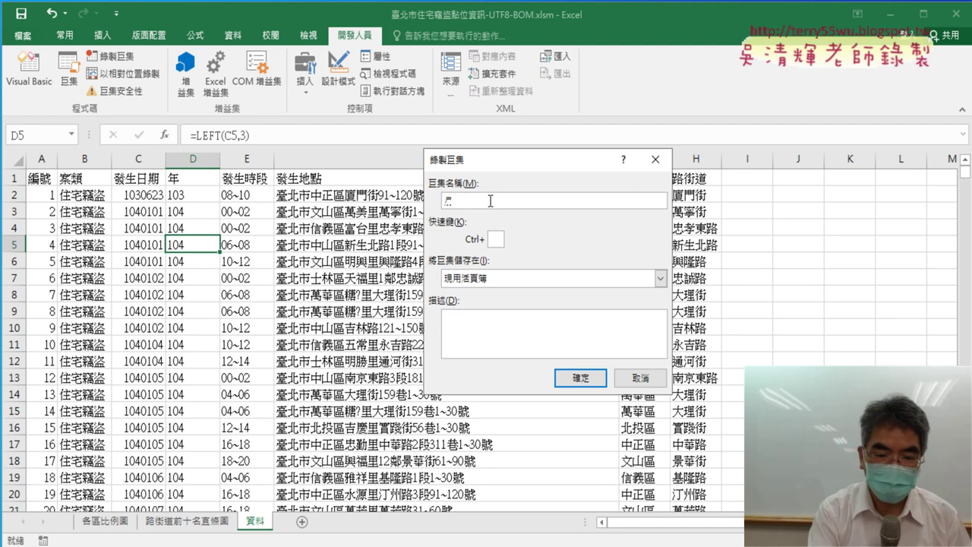
type("書ㄐ")
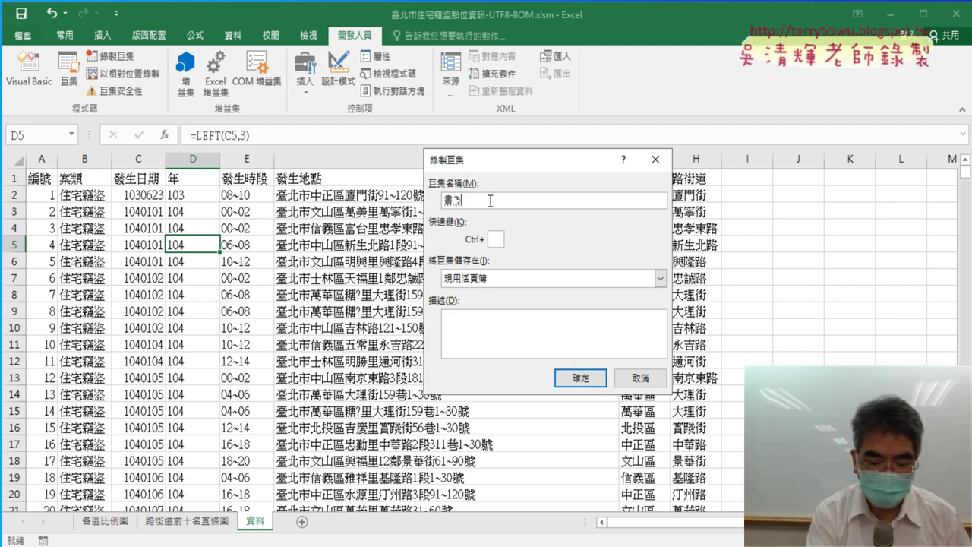
type("標籤ㄅㄧ")
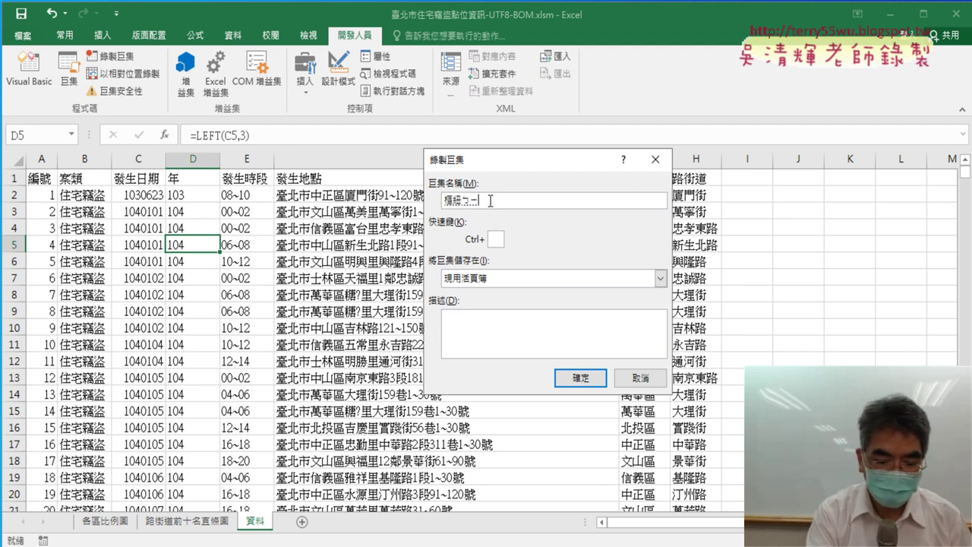
type("表")
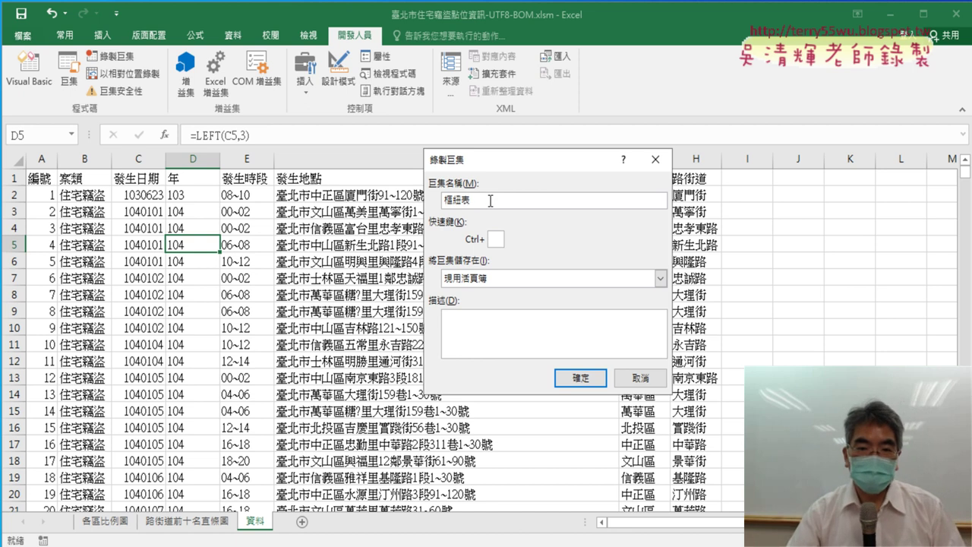
left_click(574, 380)
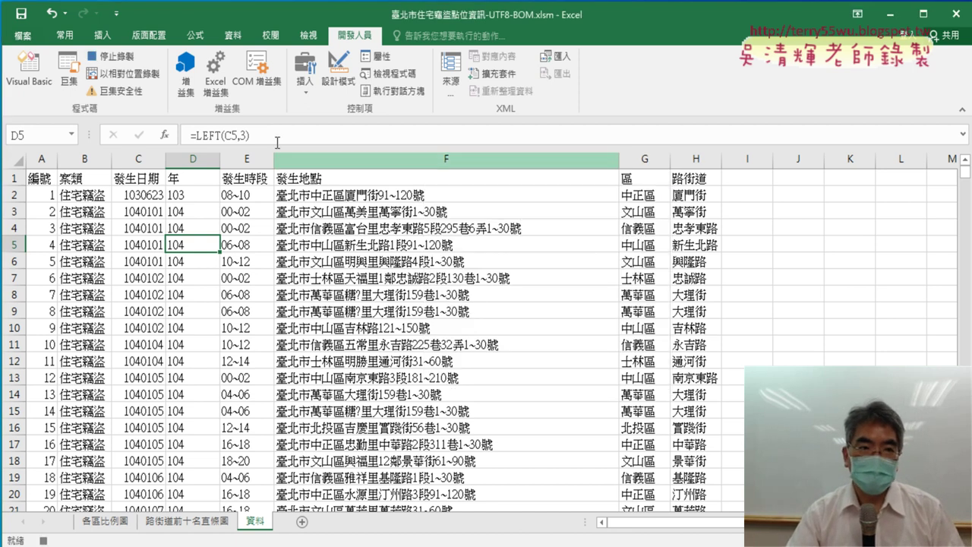
Insert a PivotTable from 資料!$A$1:$H$3642 onto a new worksheet.
left_click(102, 35)
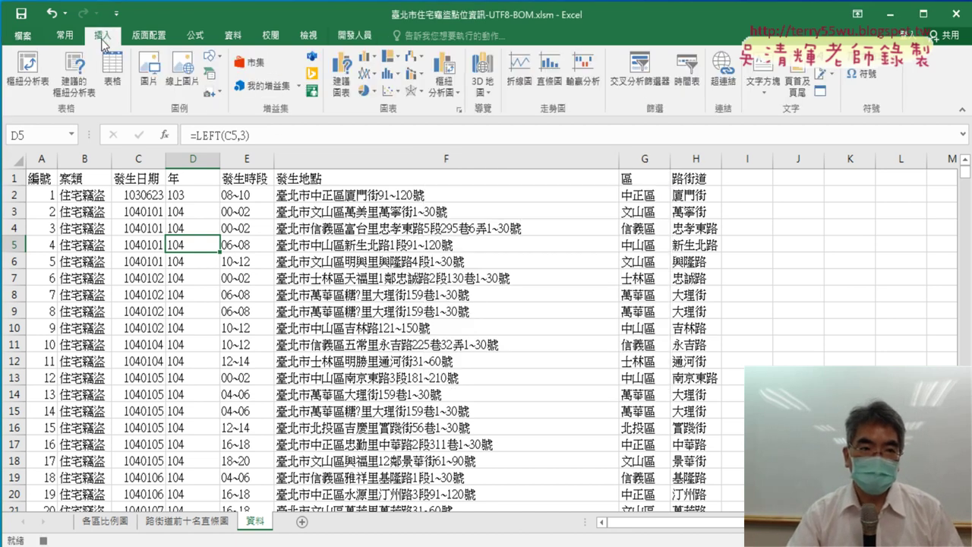
left_click(26, 72)
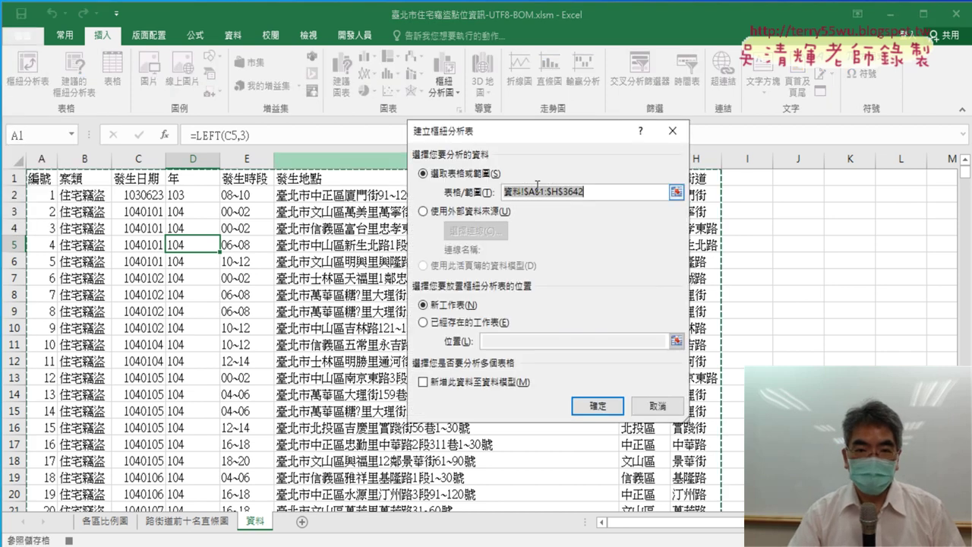
left_click(591, 409)
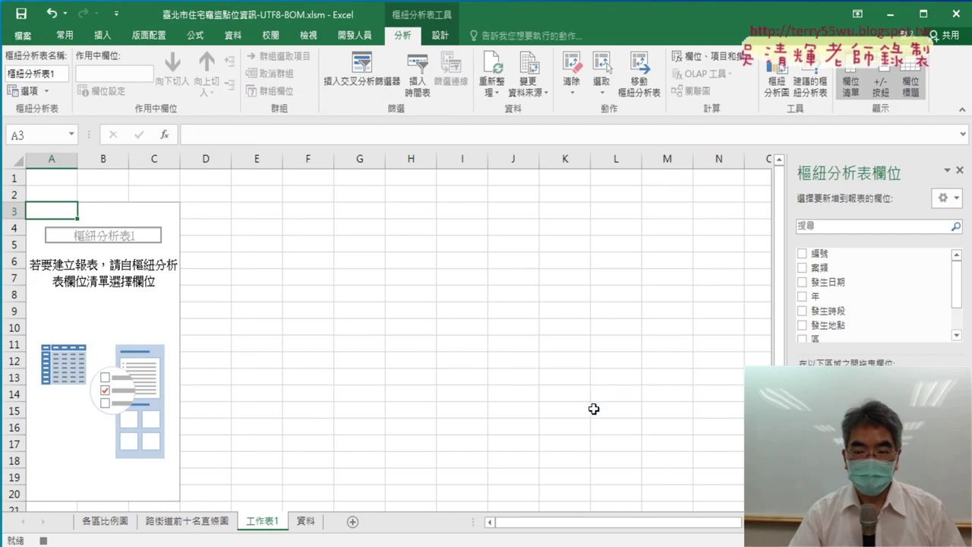
scroll(959, 304, "down", 2)
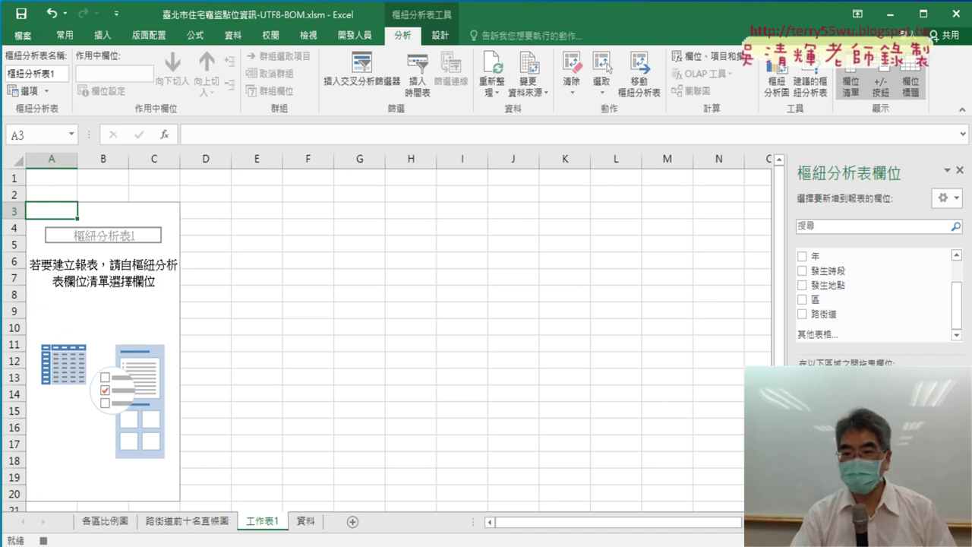
Put 年 in Rows and filter out years 102, 103 and 112, leaving 104–111.
left_click(802, 256)
left_click_drag(815, 256, 874, 456)
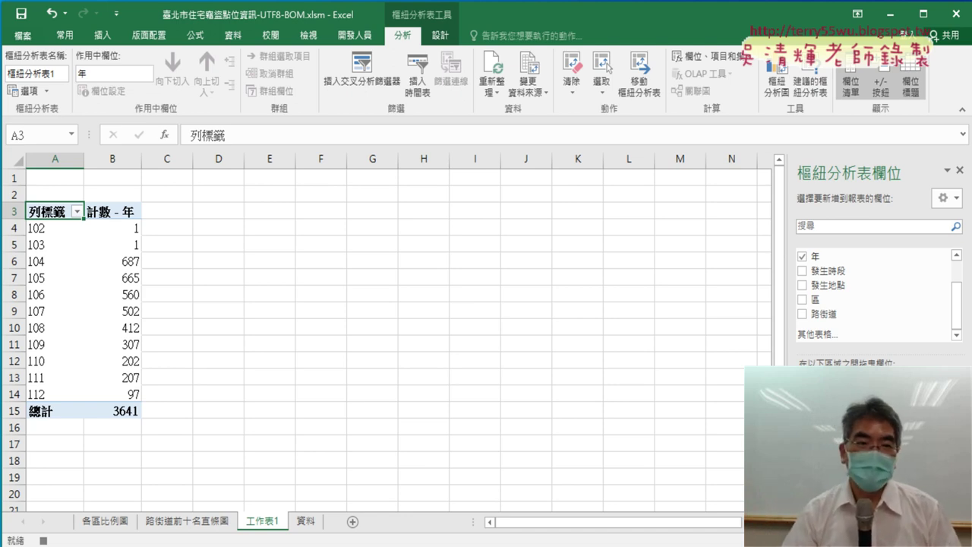
left_click(78, 211)
mouse_move(94, 319)
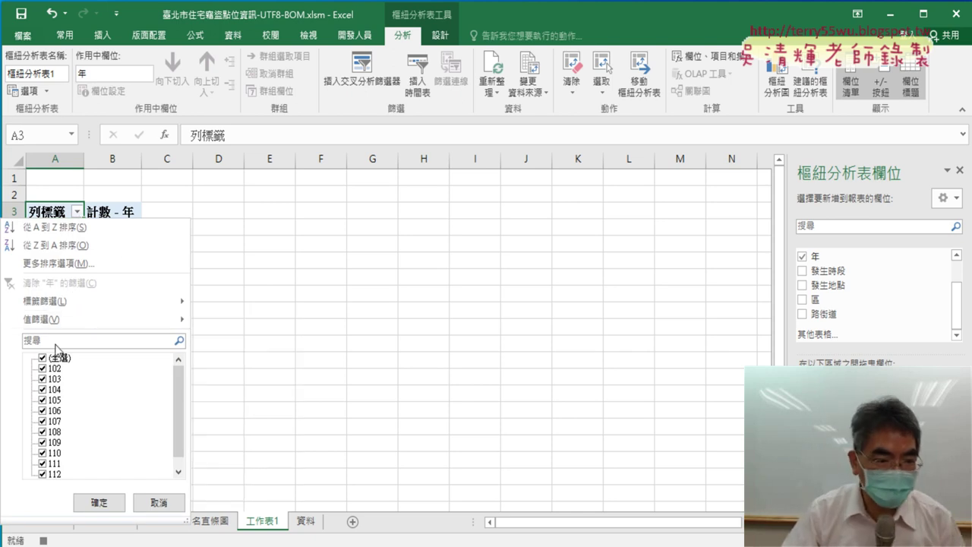
left_click(44, 368)
left_click(43, 379)
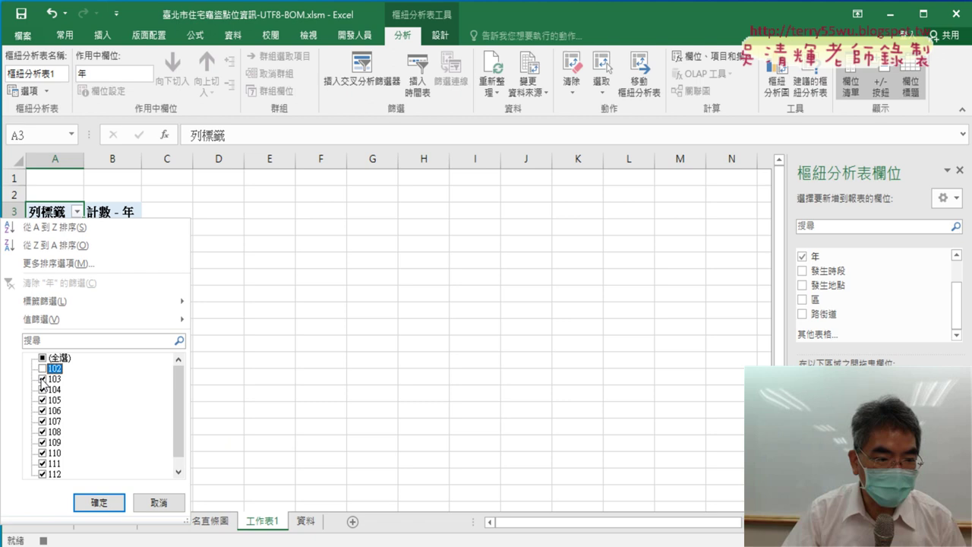
left_click(43, 474)
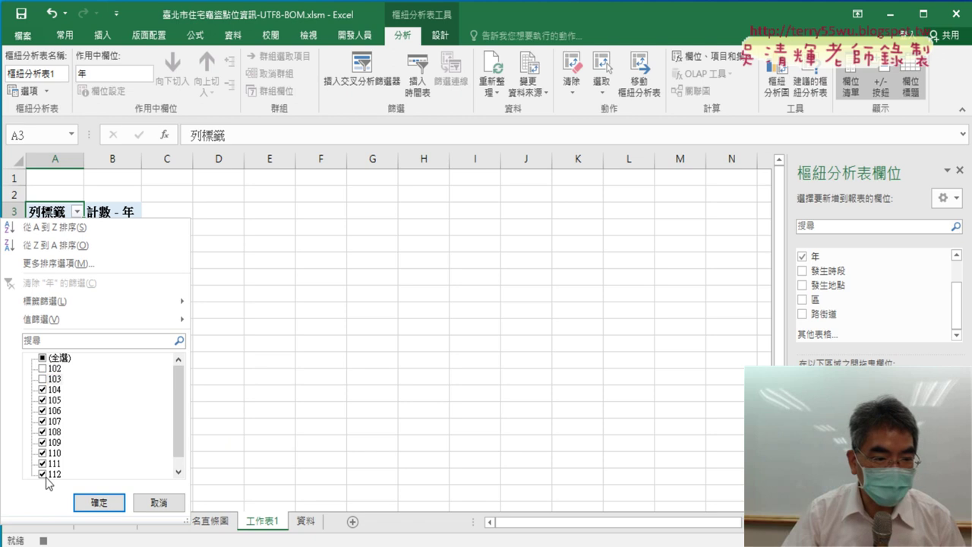
left_click(100, 503)
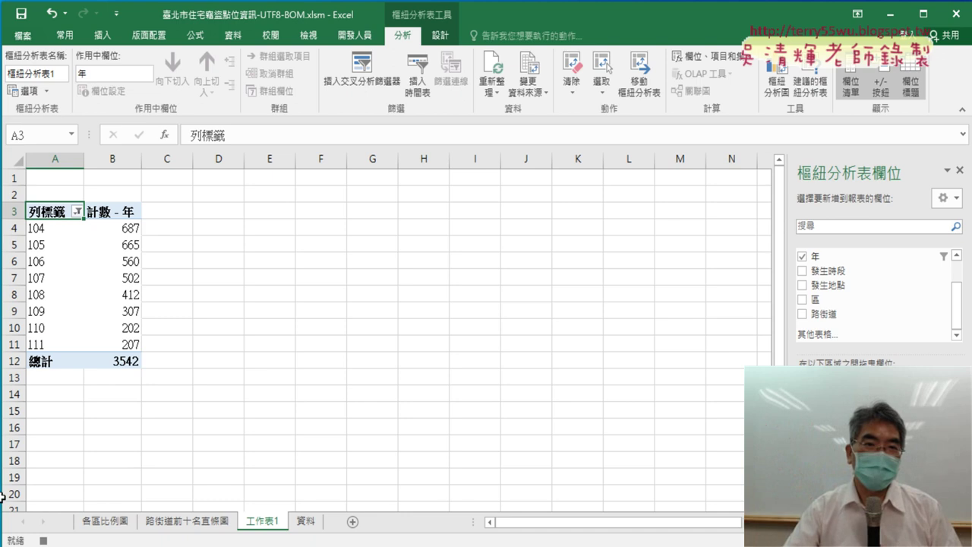
left_click(351, 35)
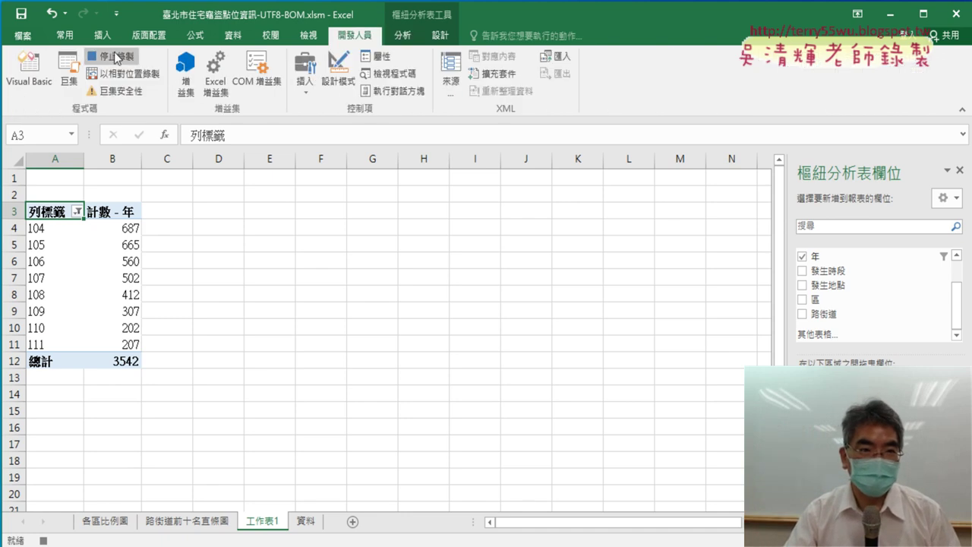
Stop recording and open the 樞紐表 macro's code for editing.
left_click(69, 72)
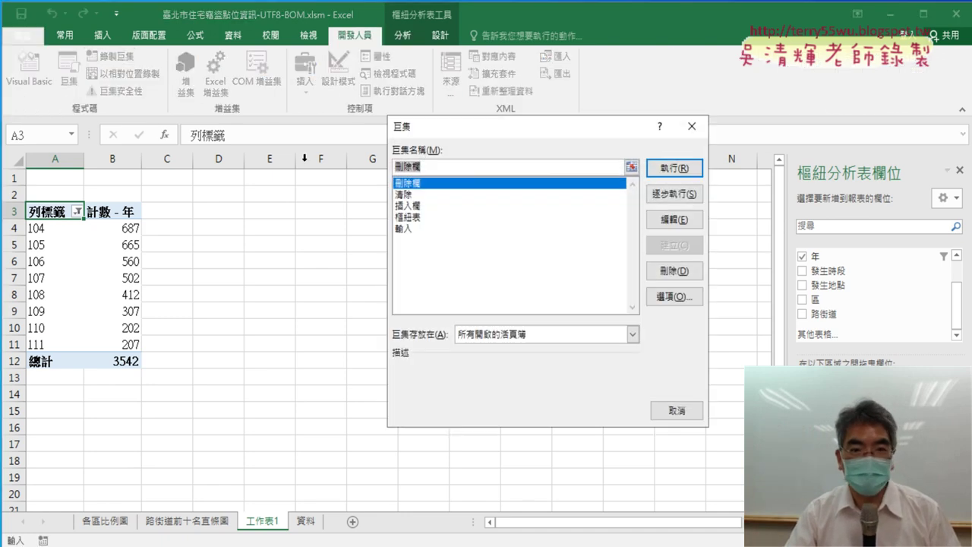
left_click(425, 218)
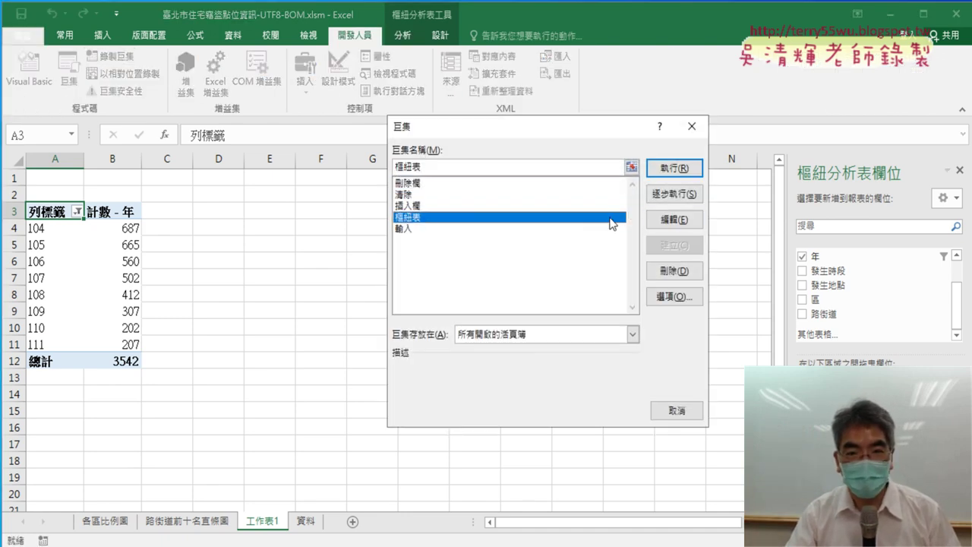
left_click(674, 220)
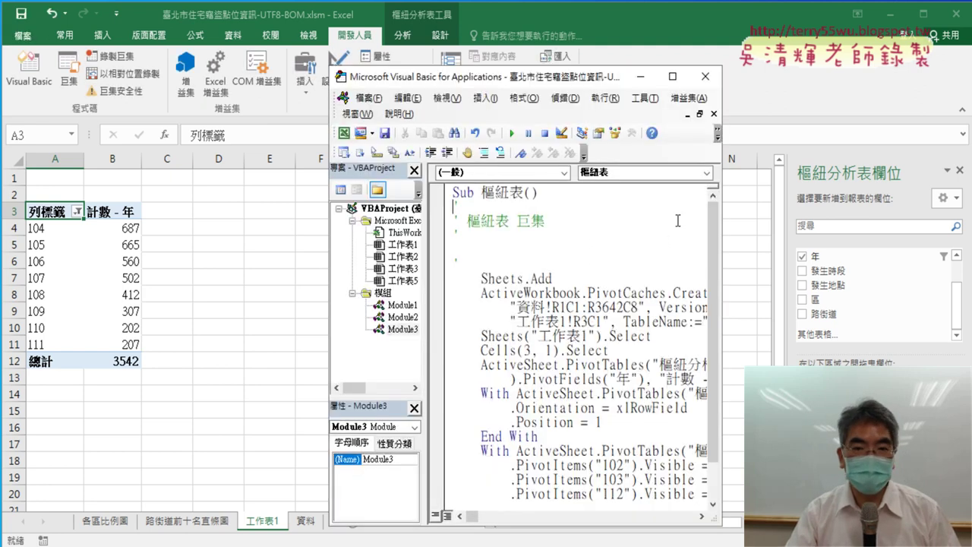
Delete the comment header lines at the top of 樞紐表, then return to the workbook.
scroll(600, 251, "down", 1)
scroll(543, 228, "up", 1)
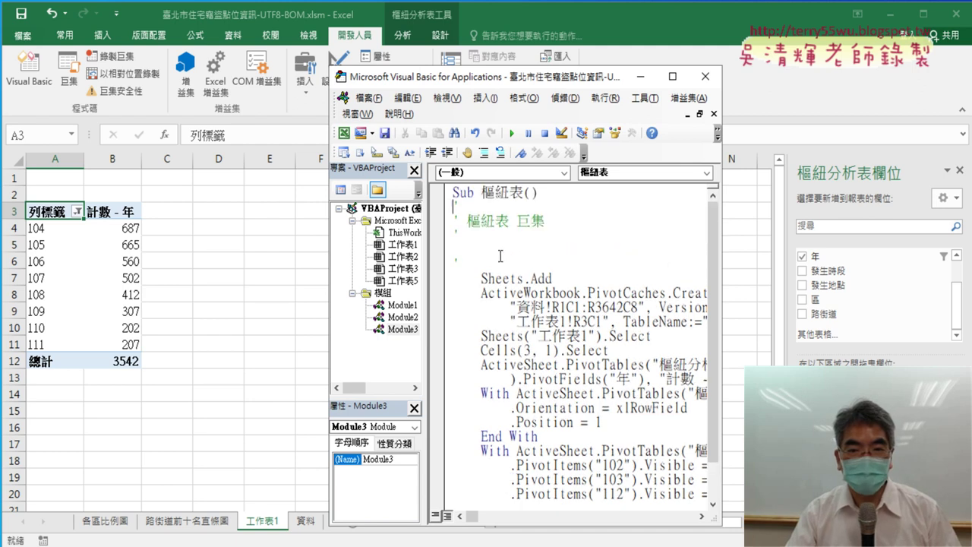
left_click_drag(456, 260, 456, 203)
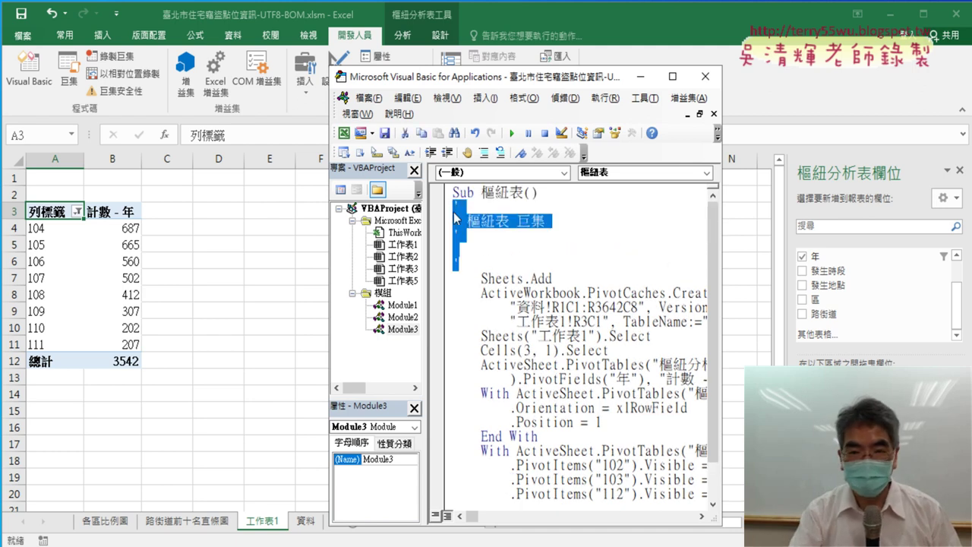
key("Delete")
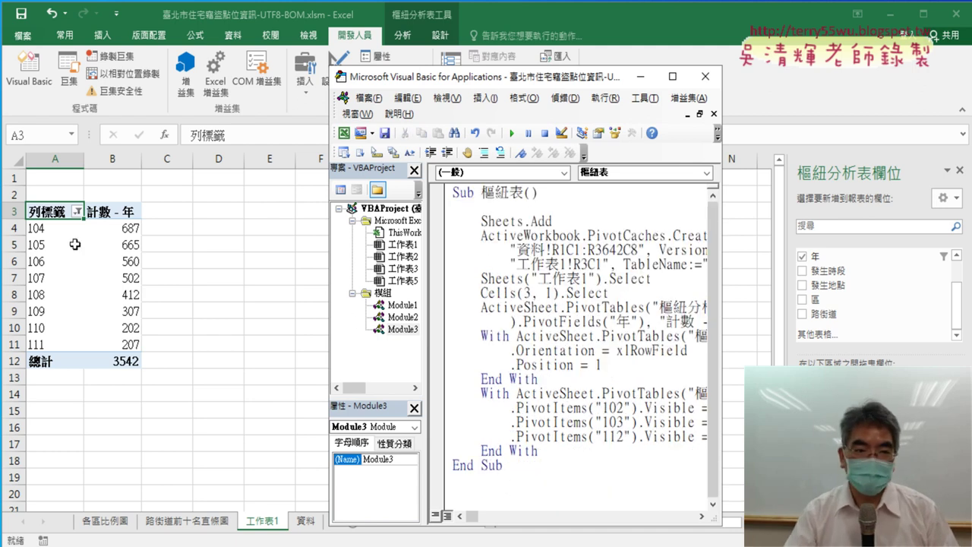
left_click(266, 525)
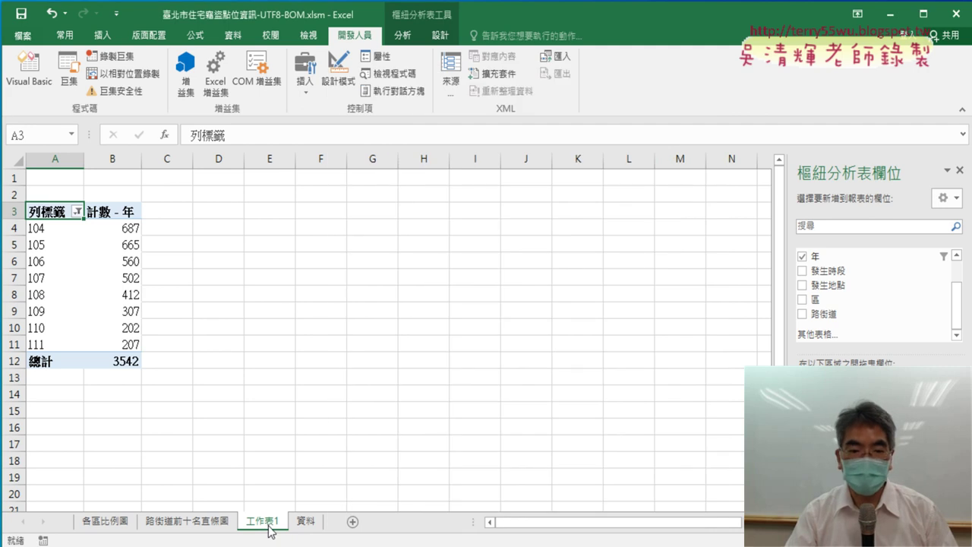
Permanently delete the 工作表1 pivot sheet.
right_click(266, 526)
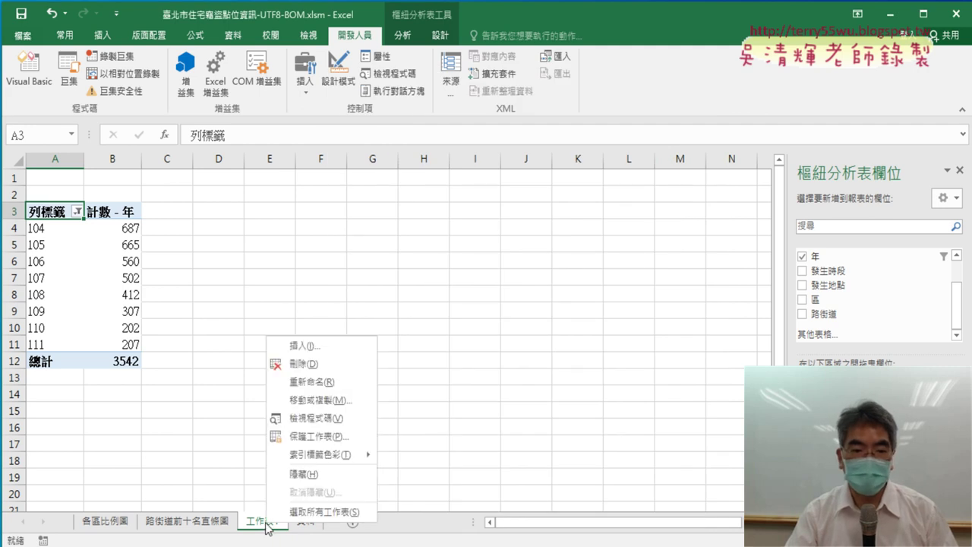
left_click(320, 375)
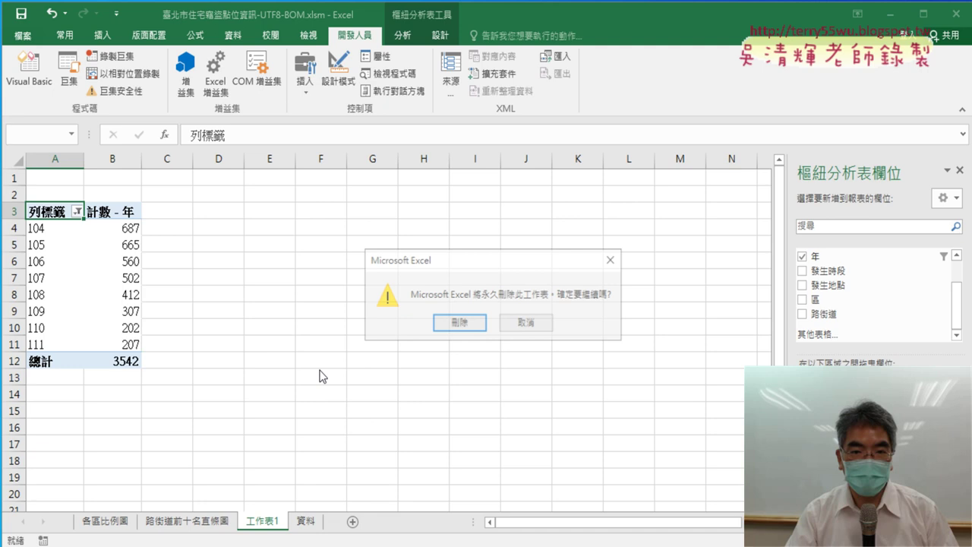
left_click(462, 324)
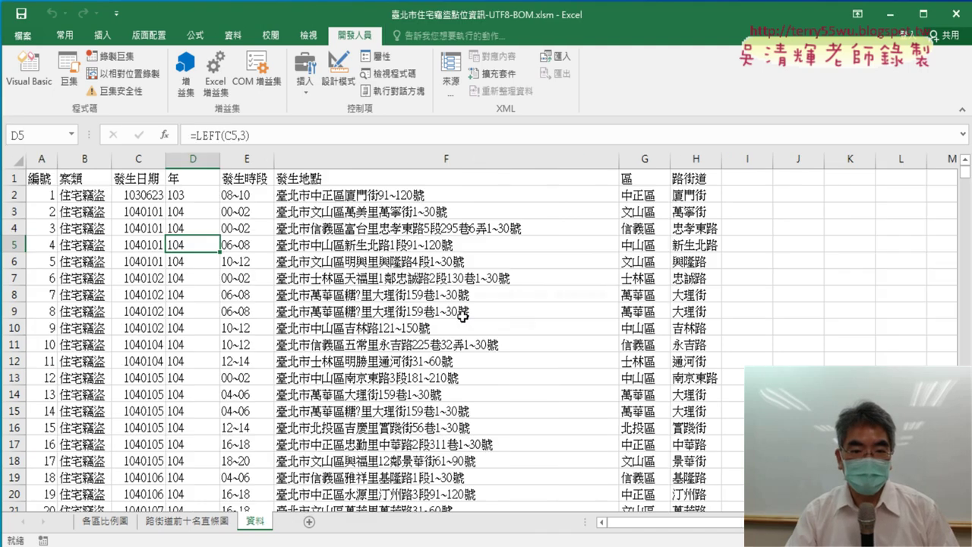
Open the 樞紐表 macro in the VBA editor via the macro list.
left_click(72, 76)
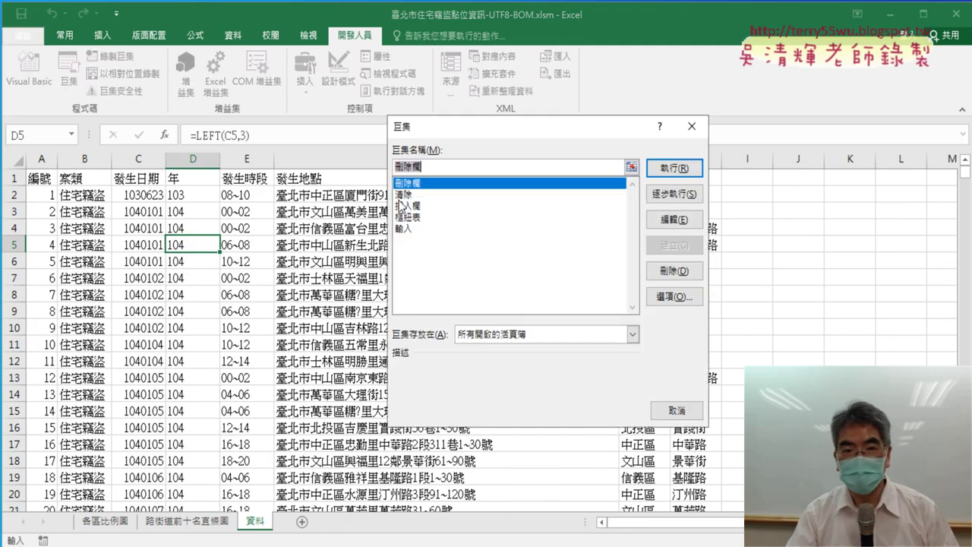
left_click(426, 217)
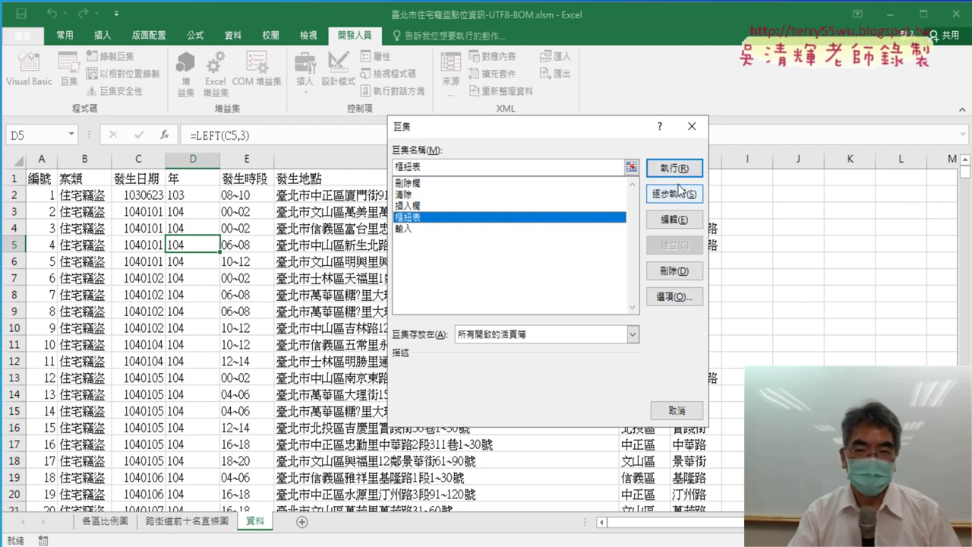
left_click(674, 221)
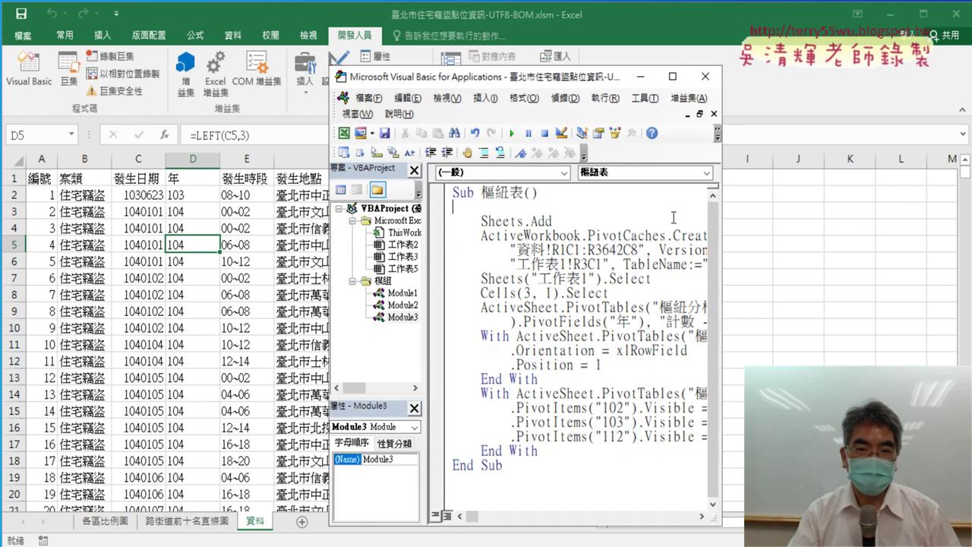
Reposition and widen the VBA window, narrow the Project pane, and place the cursor inside 樞紐表.
left_click_drag(571, 78, 575, 51)
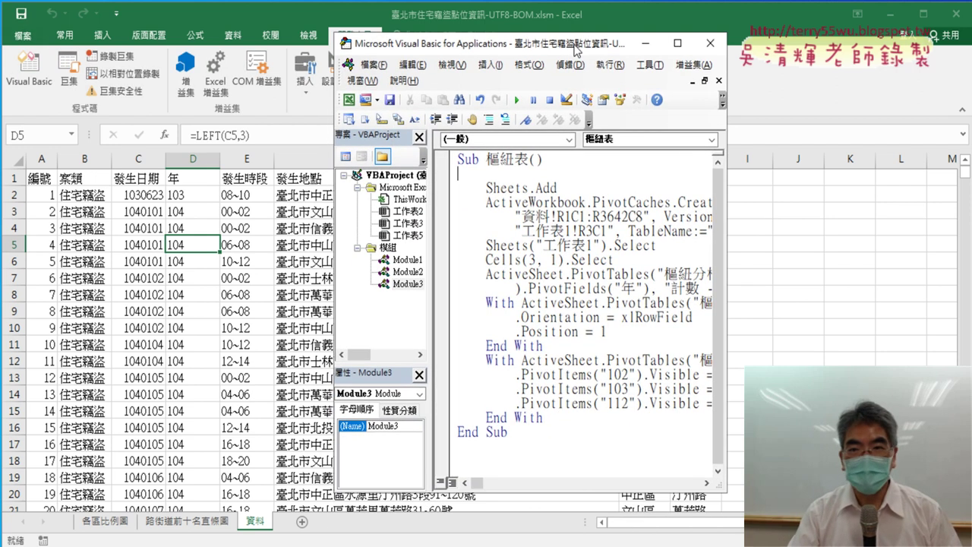
left_click_drag(730, 178, 872, 172)
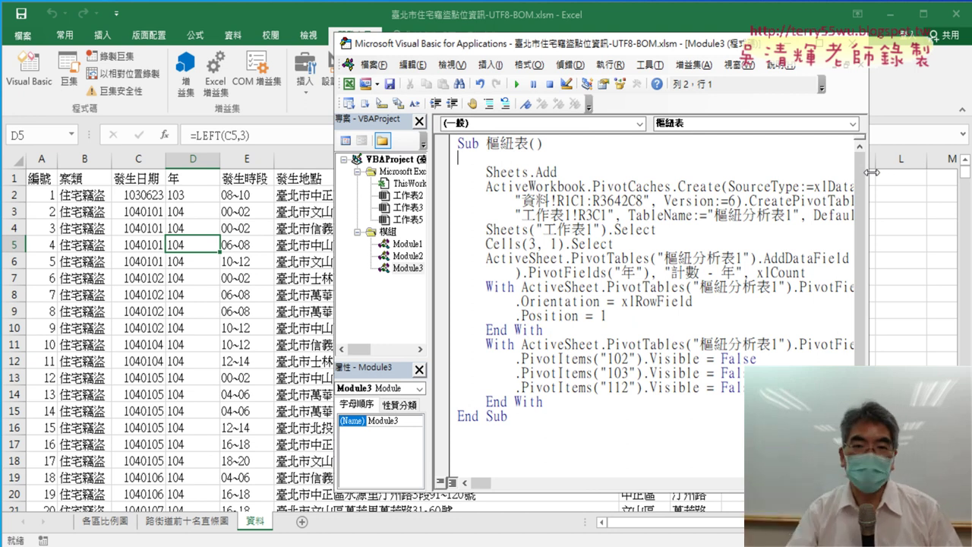
left_click_drag(691, 44, 658, 38)
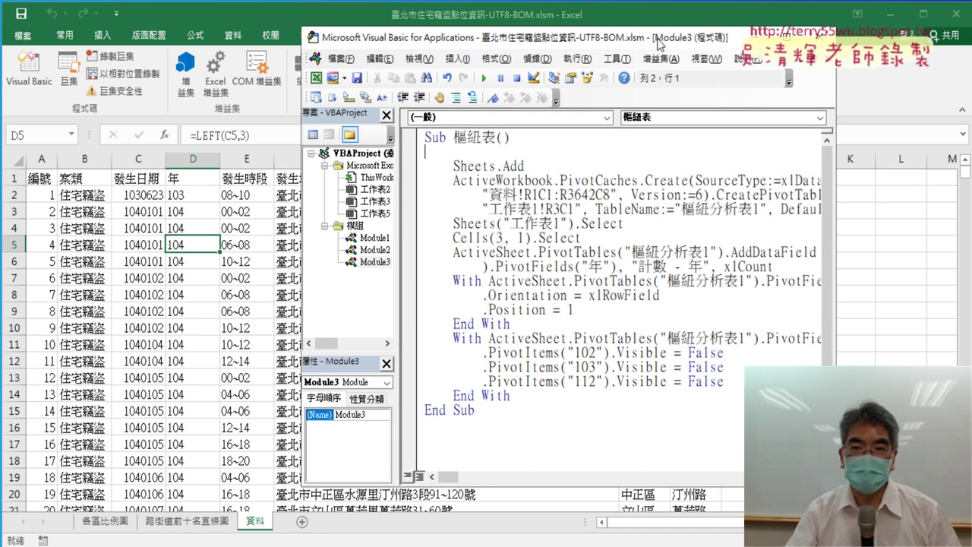
left_click_drag(834, 175, 959, 175)
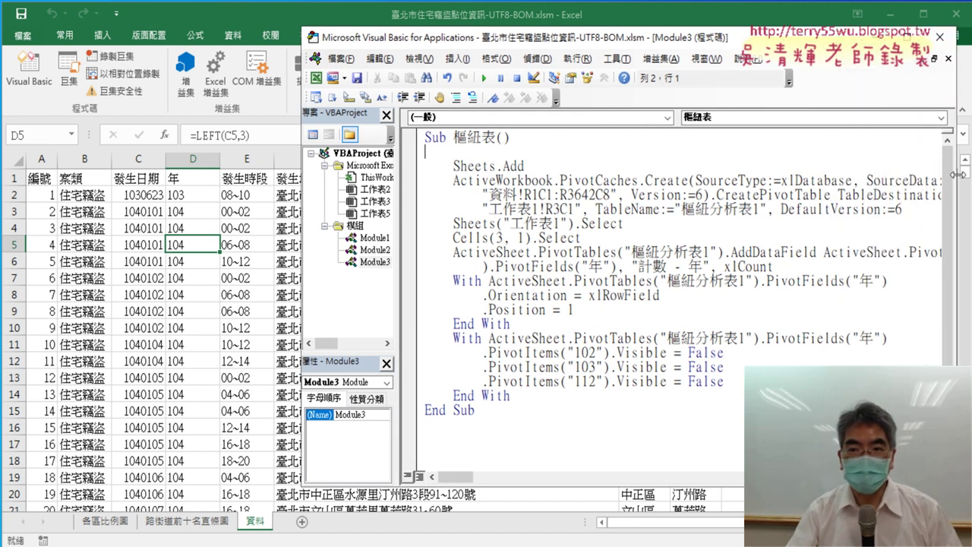
left_click(672, 166)
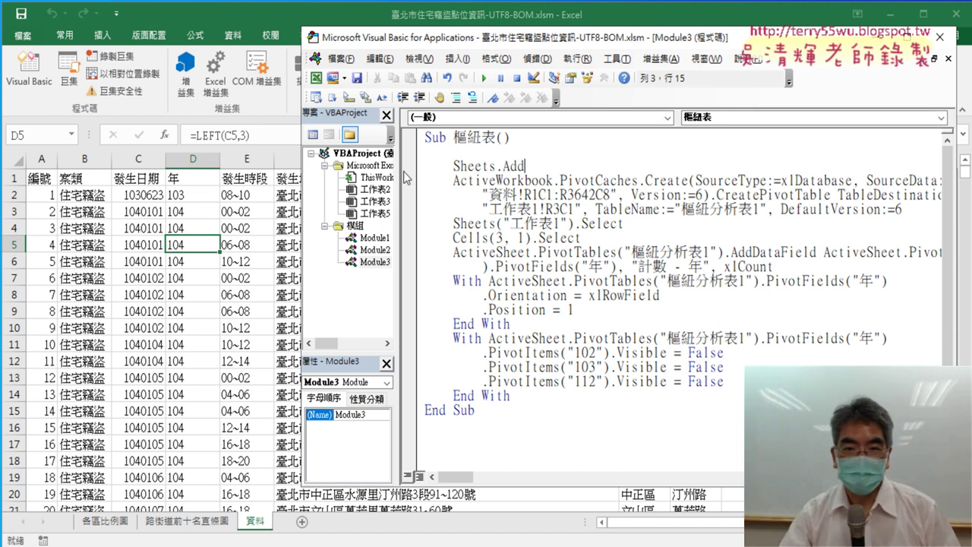
left_click_drag(397, 177, 370, 177)
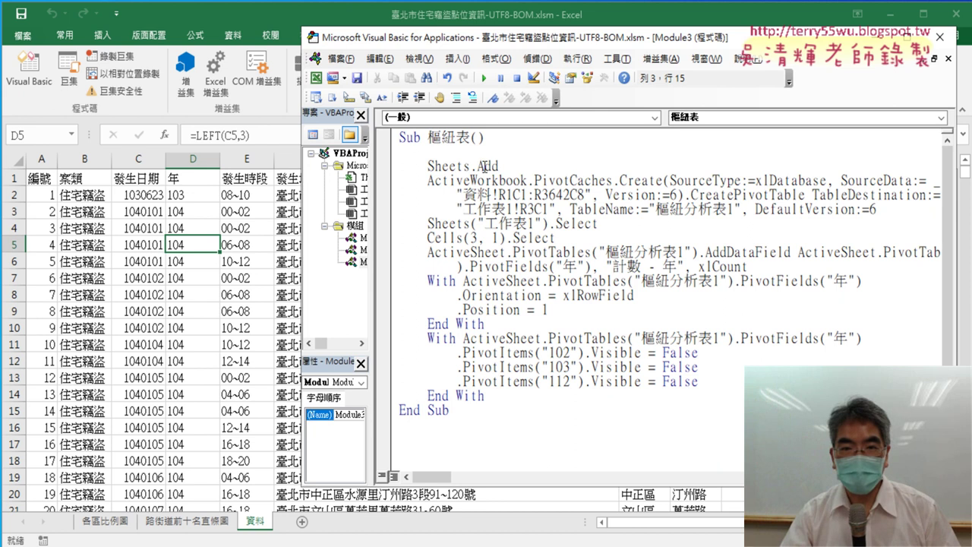
Step through Sheets.Add with F8, adding sheet 工作表2, up to the PivotCaches.Create line.
key("F8")
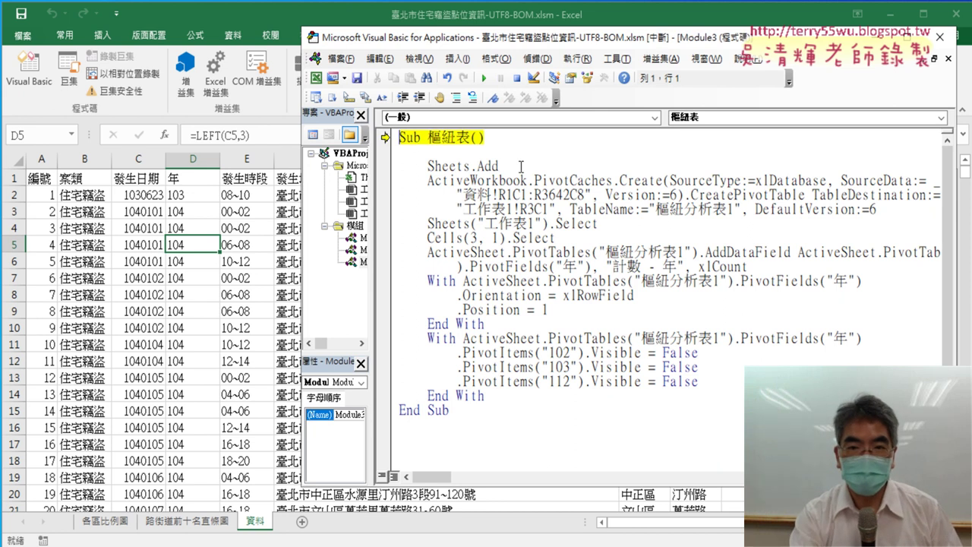
key("F8")
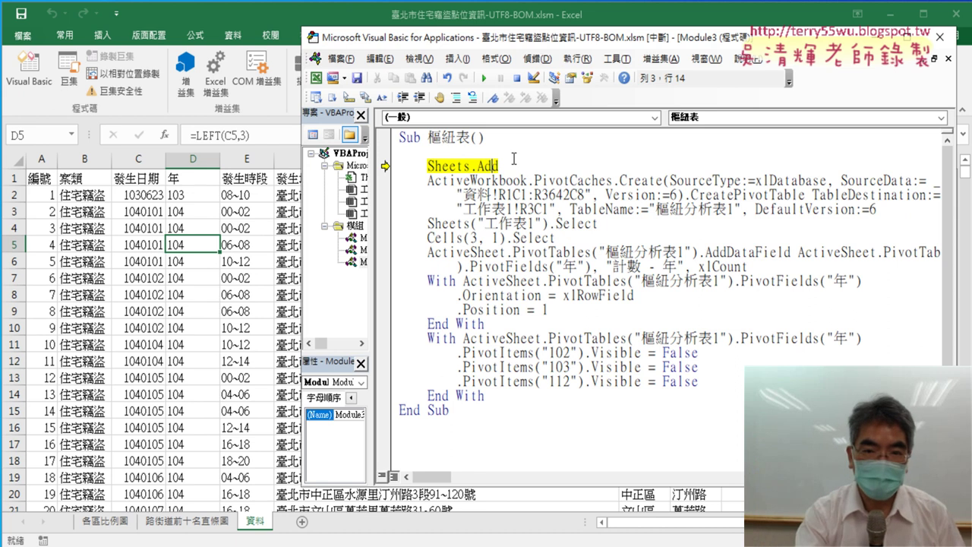
key("F8")
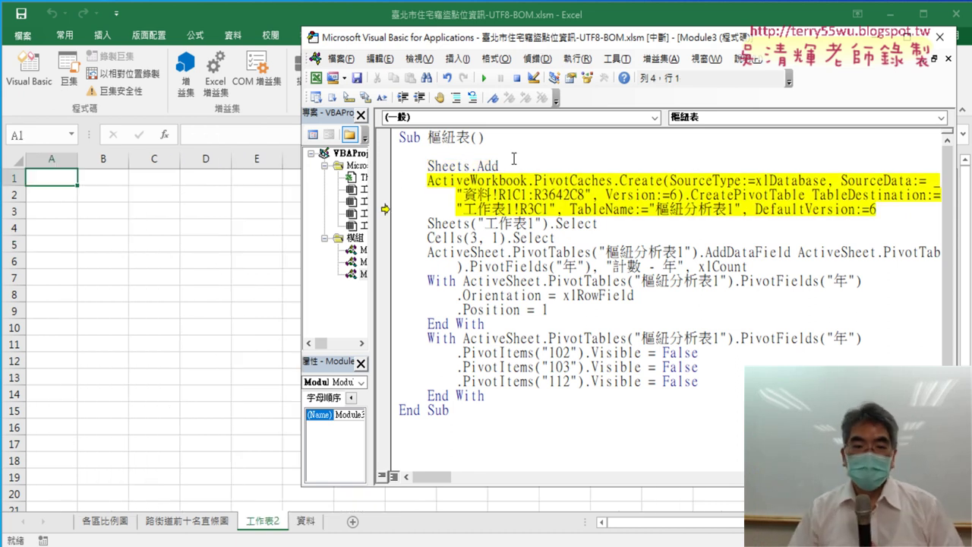
key("F8")
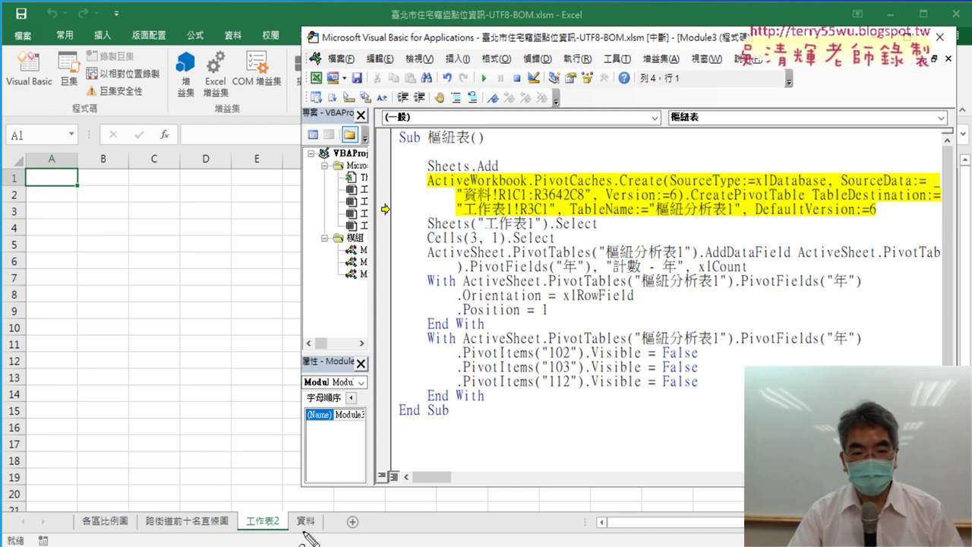
Dismiss the prompt, place the cursor in the PivotCaches.Create line, and continue with F5.
left_click_drag(265, 540, 267, 538)
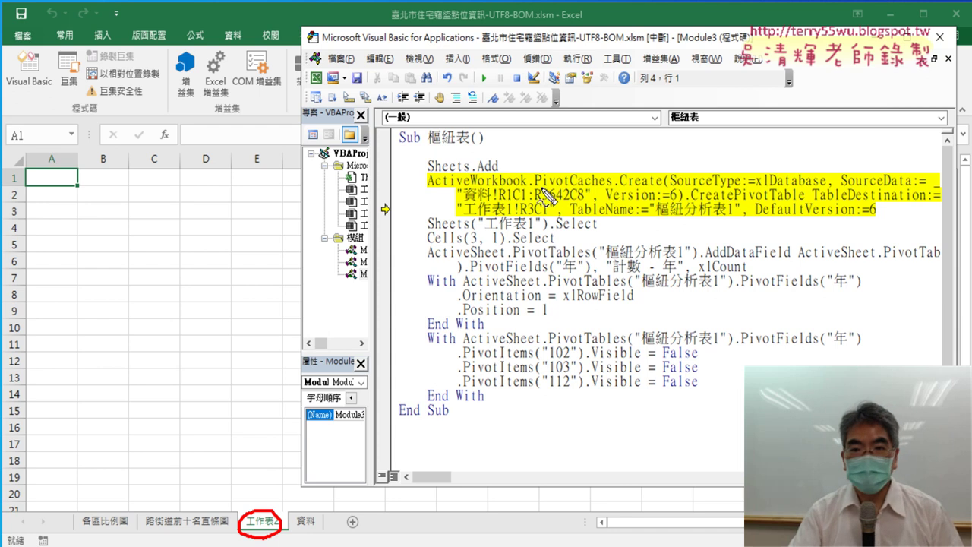
left_click_drag(536, 186, 607, 186)
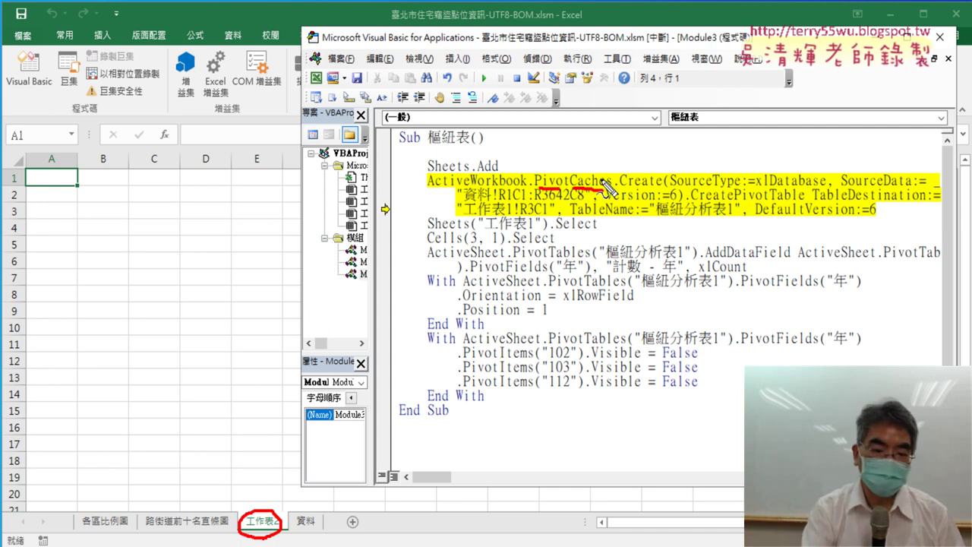
key("Escape")
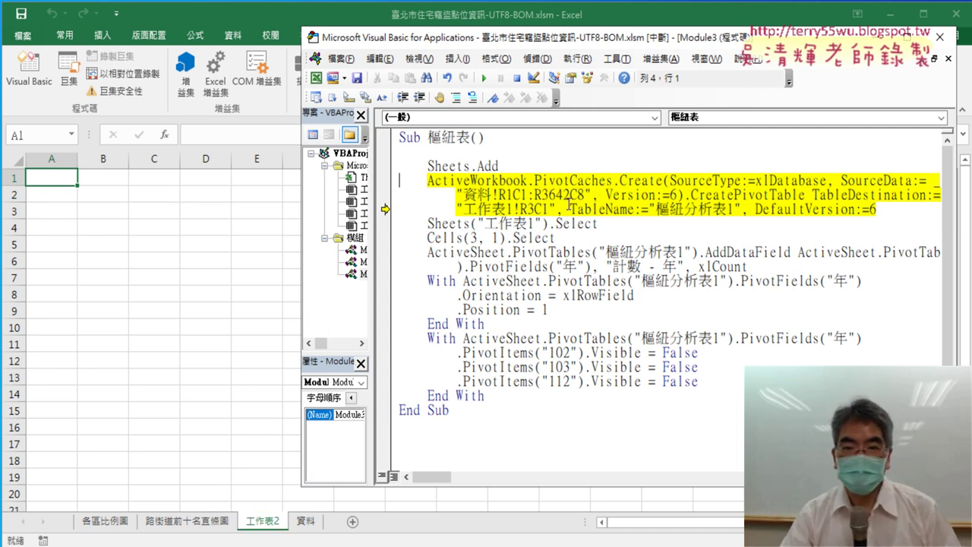
left_click(571, 208)
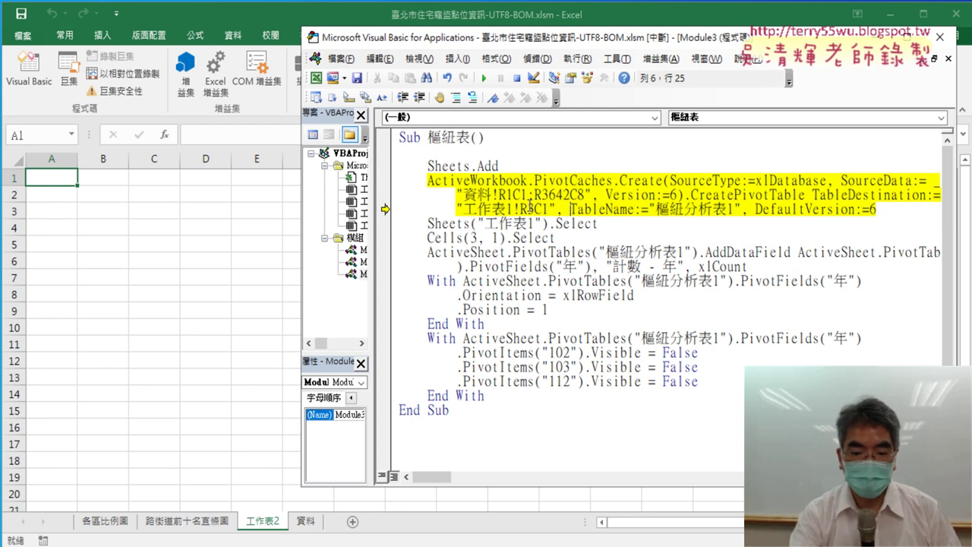
key("F5")
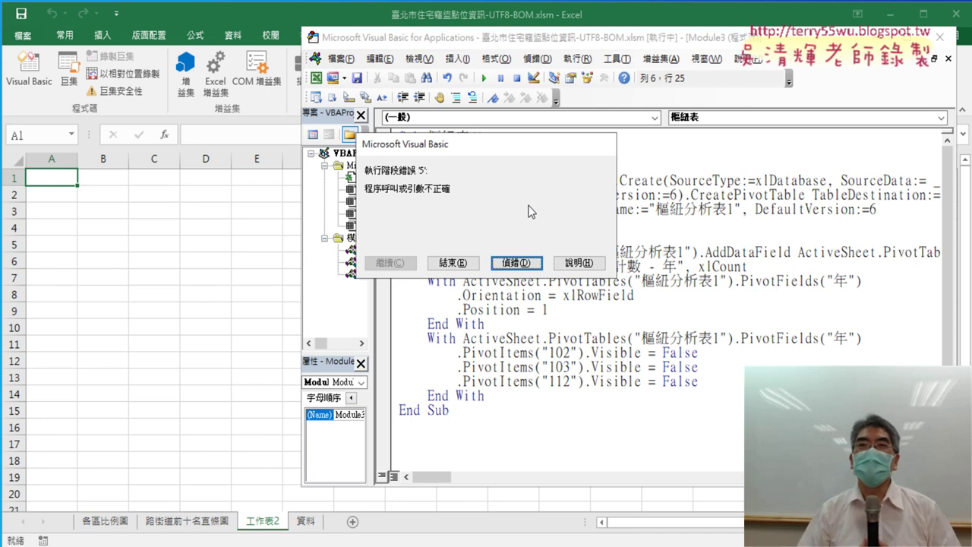
Choose 偵錯 in the run-time error 5 dialog to break on the failing pivot line.
left_click(517, 263)
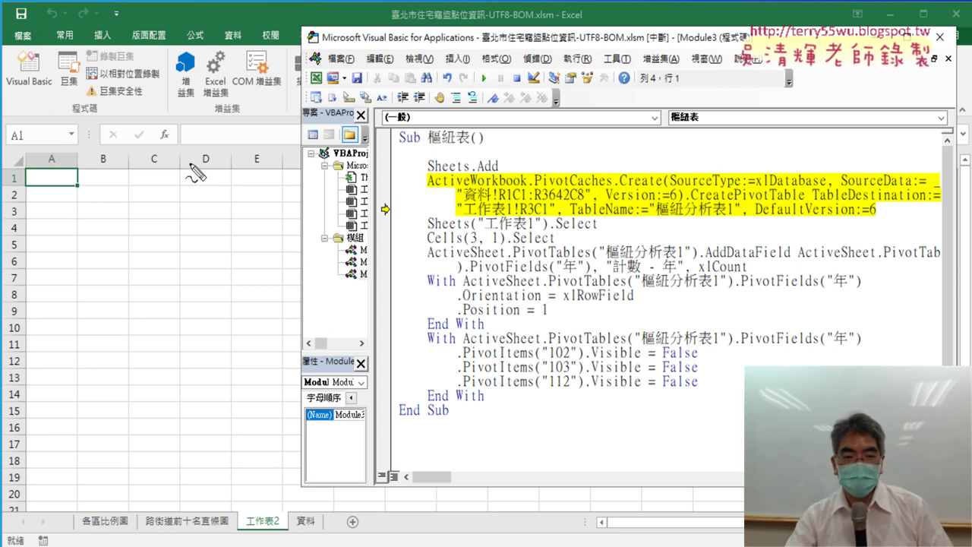
left_click_drag(250, 533, 250, 525)
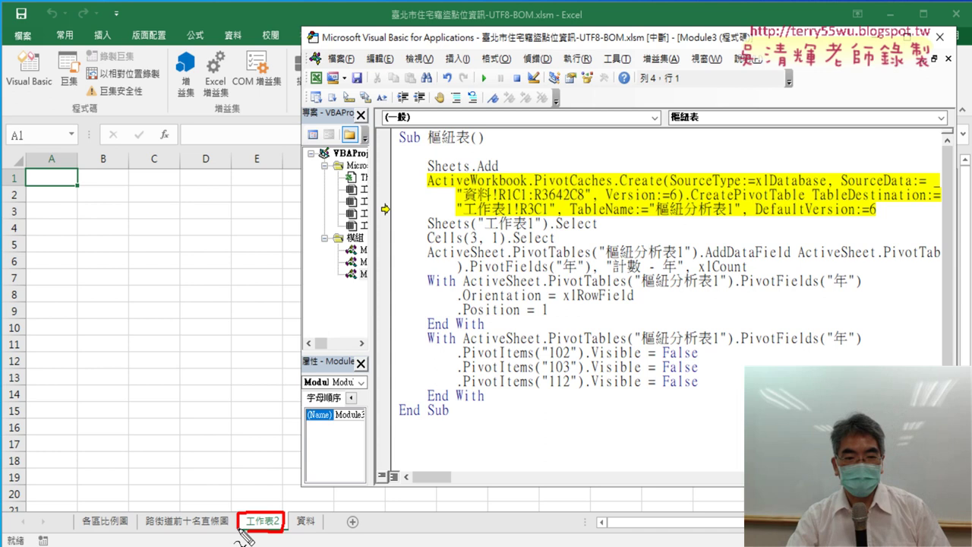
left_click_drag(465, 219, 490, 219)
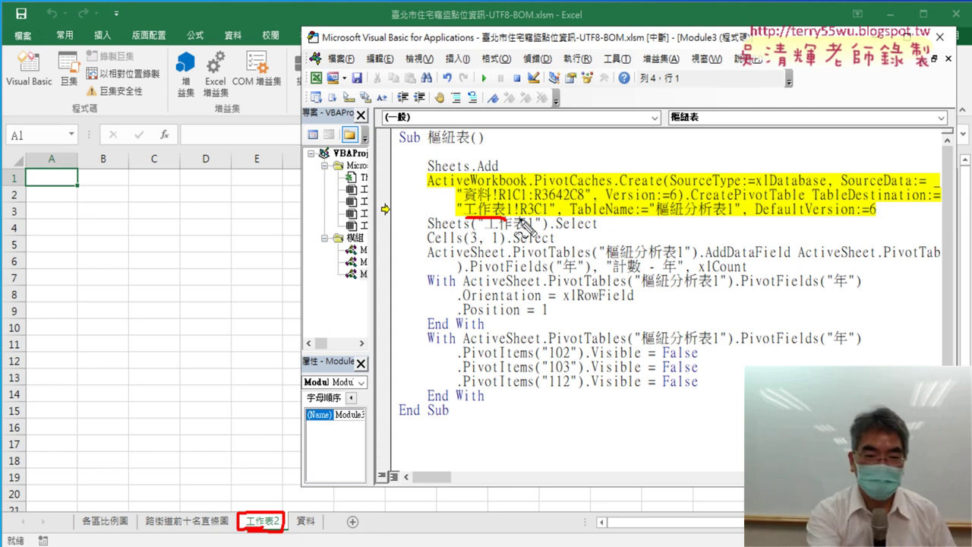
key("Escape")
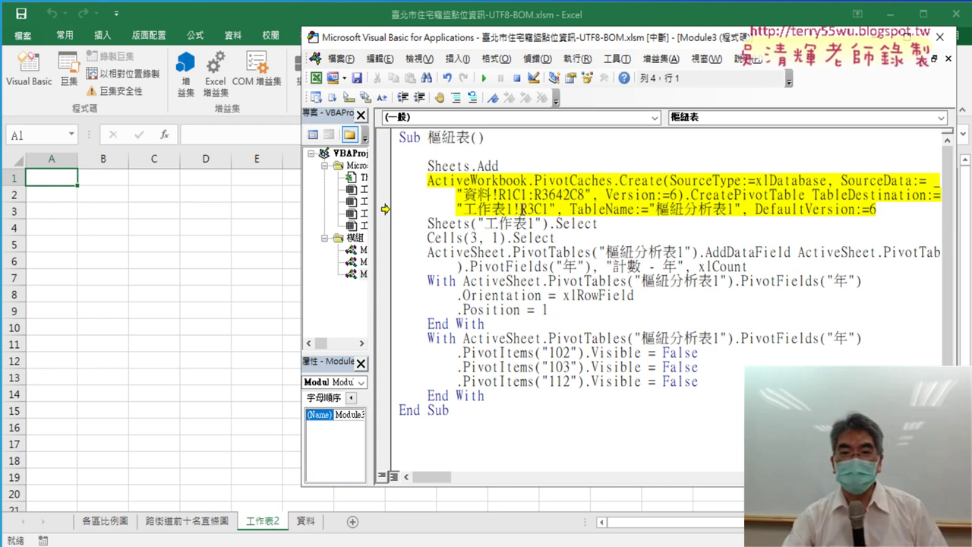
left_click_drag(522, 207, 463, 210)
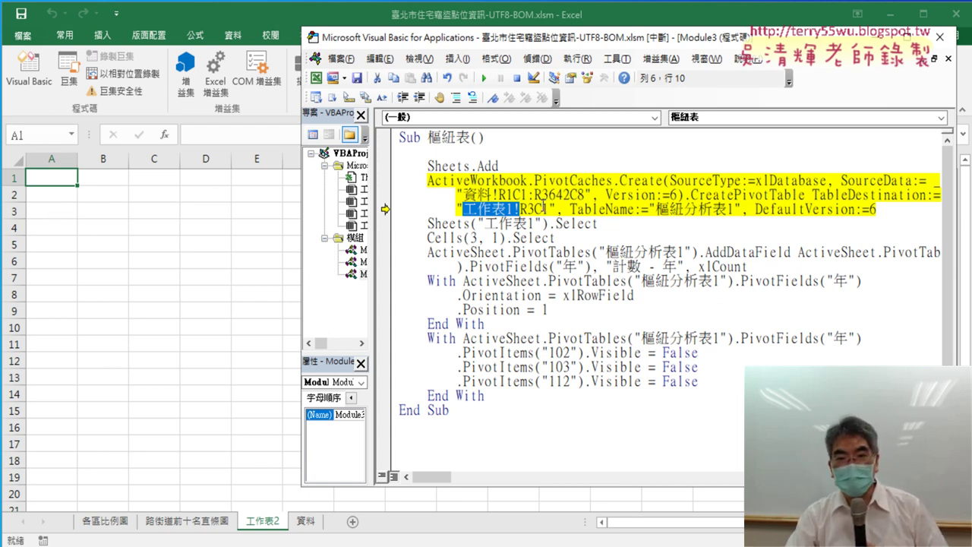
Remove 工作表1! from the TableDestination string, leaving "R3C1".
left_click_drag(547, 209, 521, 209)
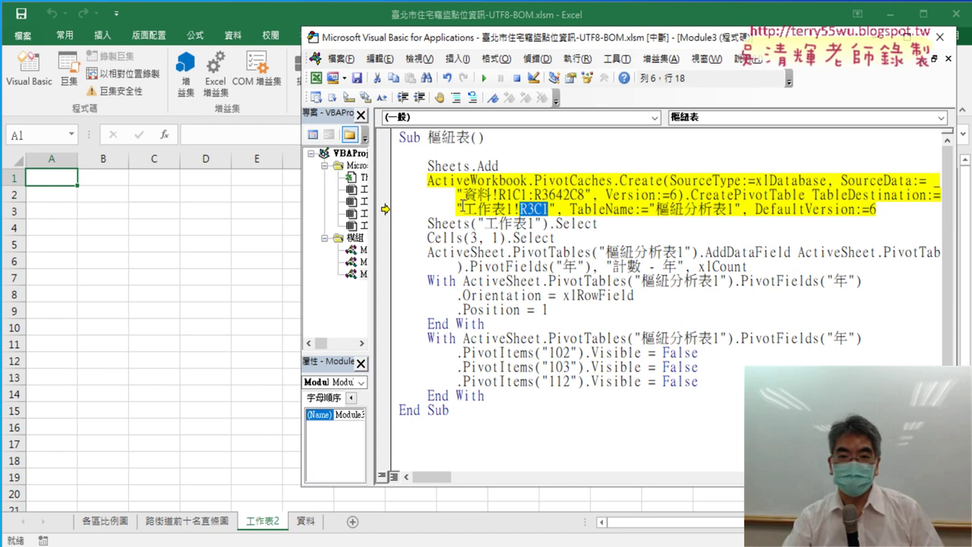
left_click_drag(461, 206, 513, 208)
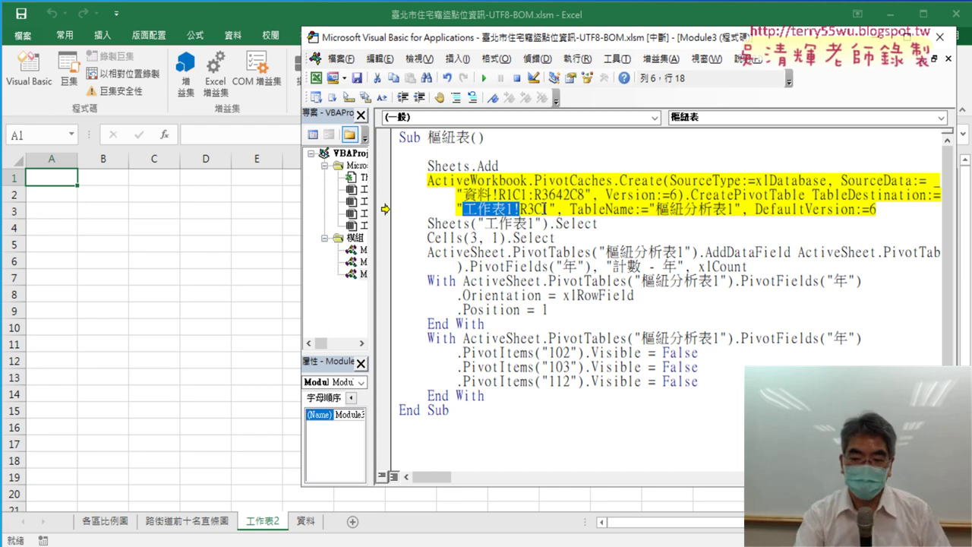
key("Delete")
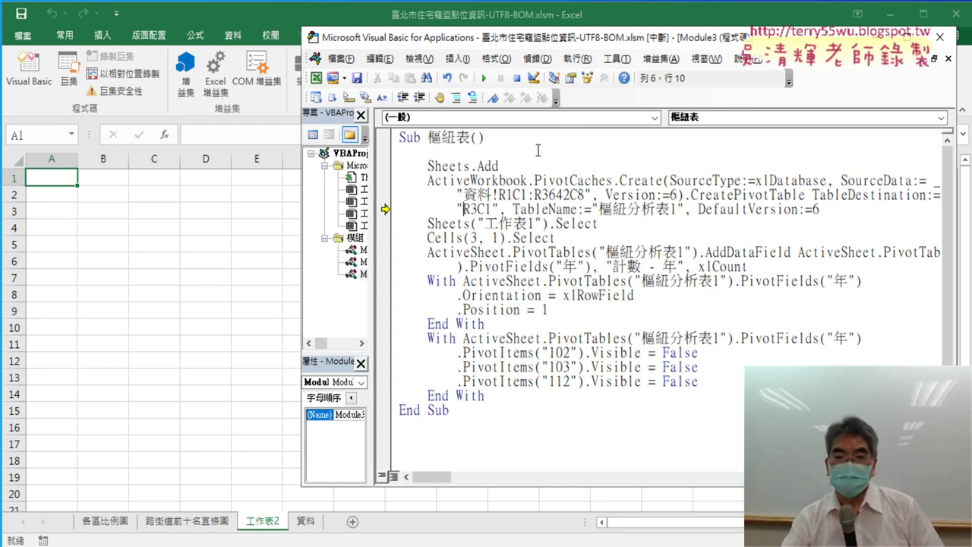
left_click_drag(593, 196, 675, 195)
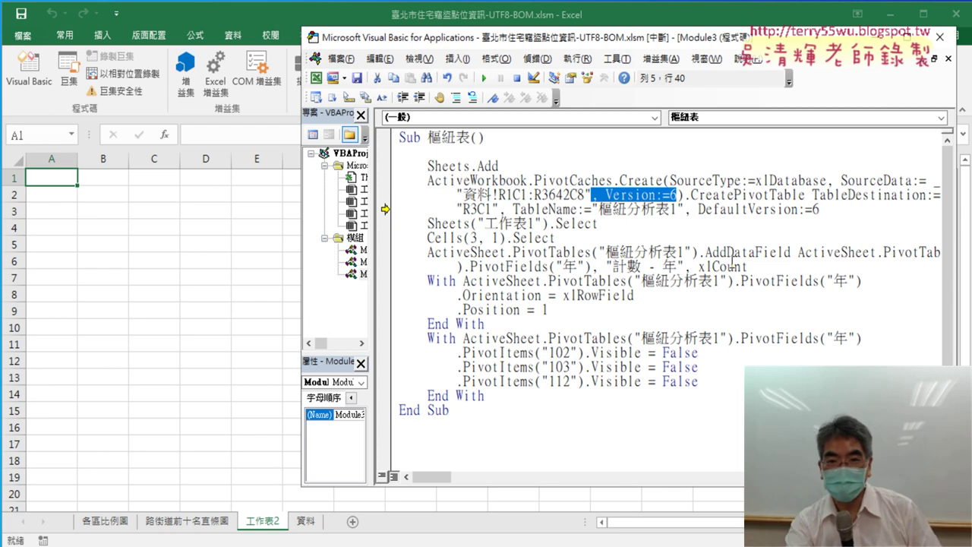
key("Delete")
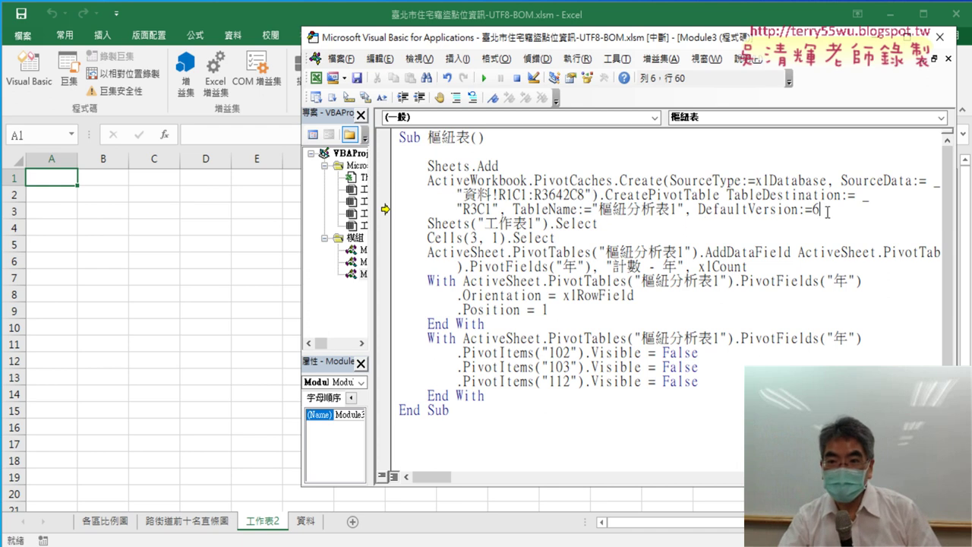
left_click_drag(821, 211, 684, 210)
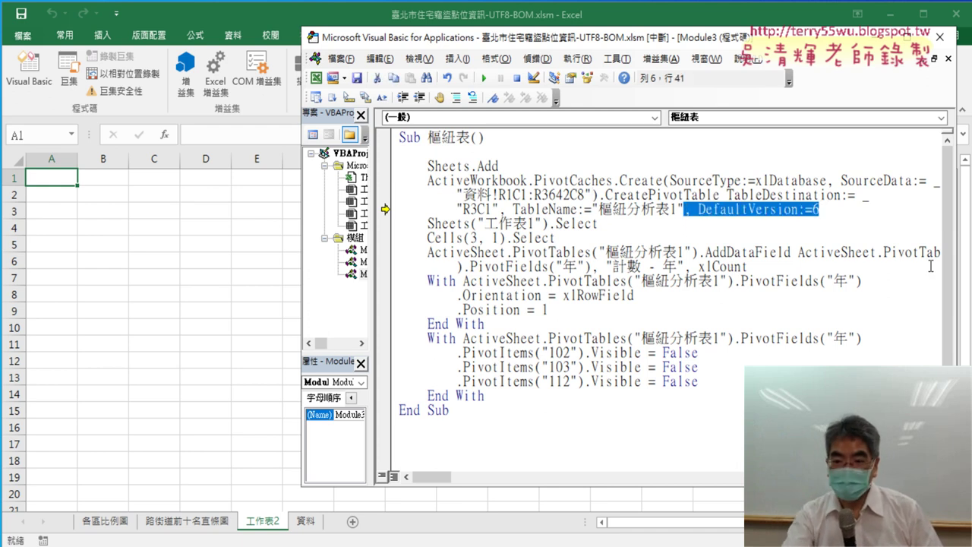
key("Delete")
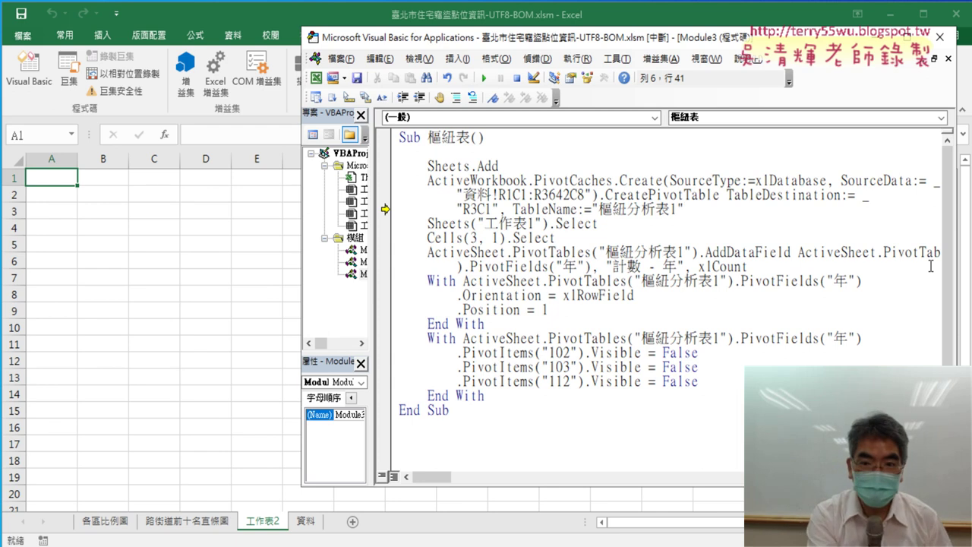
key("ctrl+z")
key("ctrl+z")
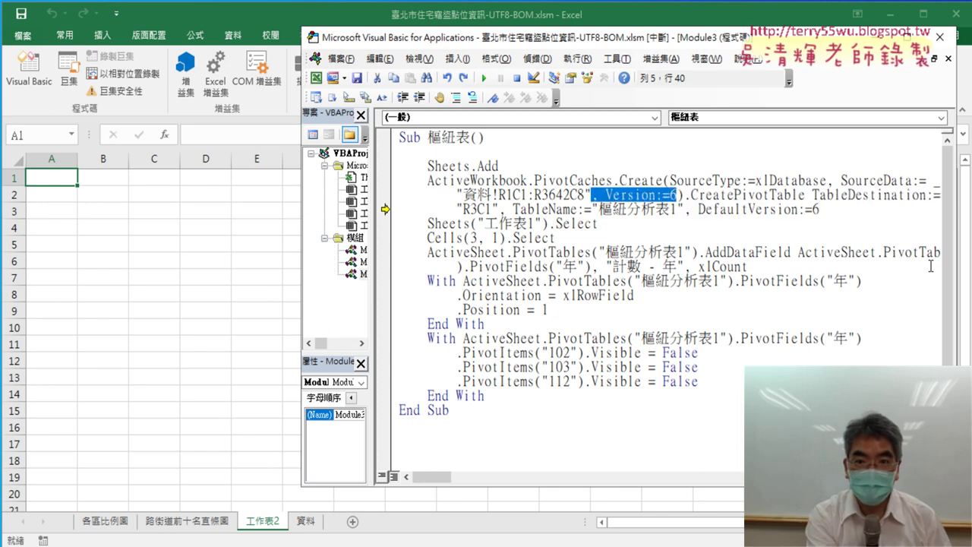
key("ctrl+z")
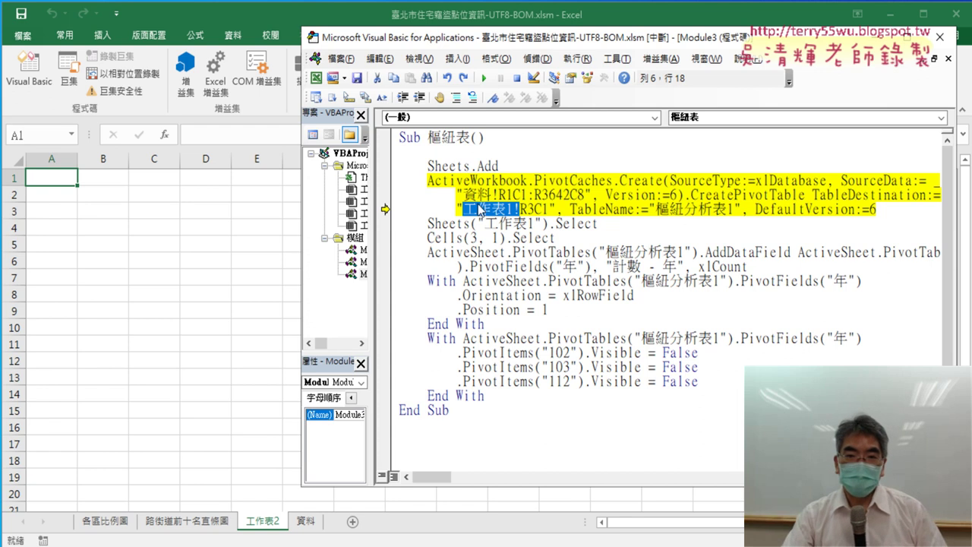
left_click_drag(462, 210, 527, 213)
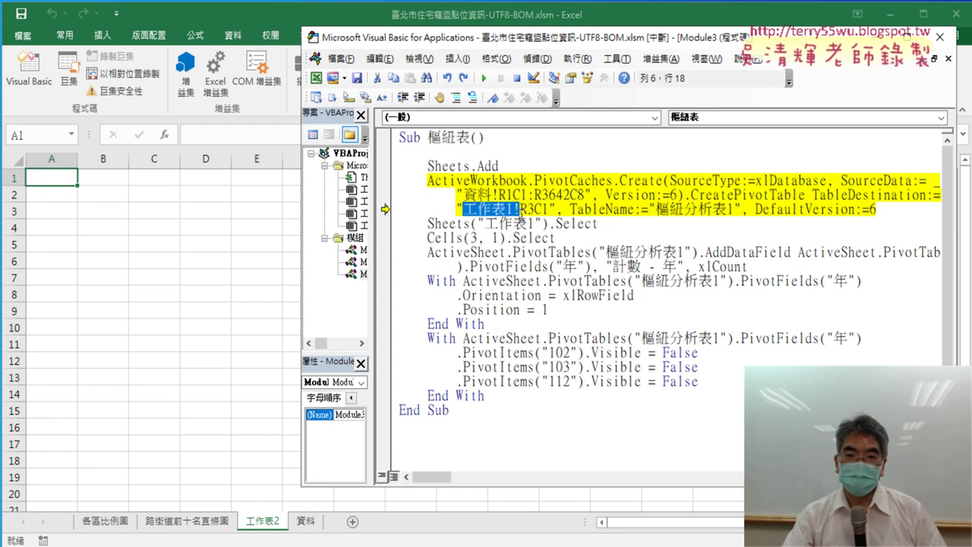
key("Delete")
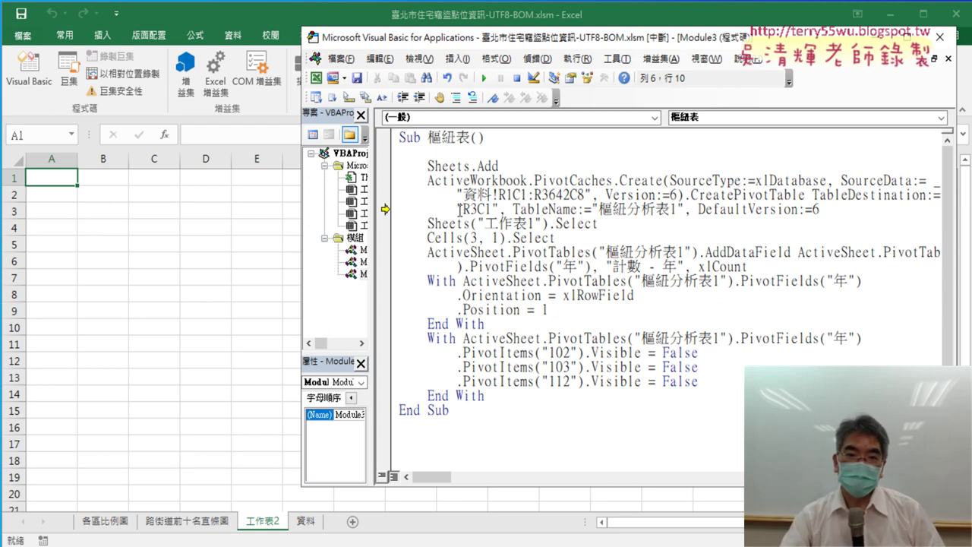
left_click_drag(458, 209, 498, 209)
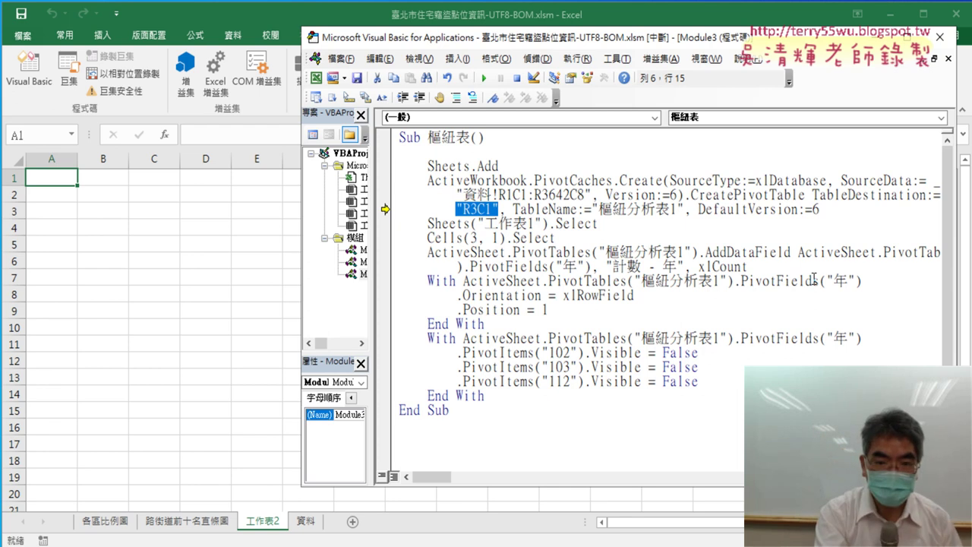
Change the pivot destination from "R3C1" to Range("A3"), then shorten it to [A3].
type("ㄘ")
type("r")
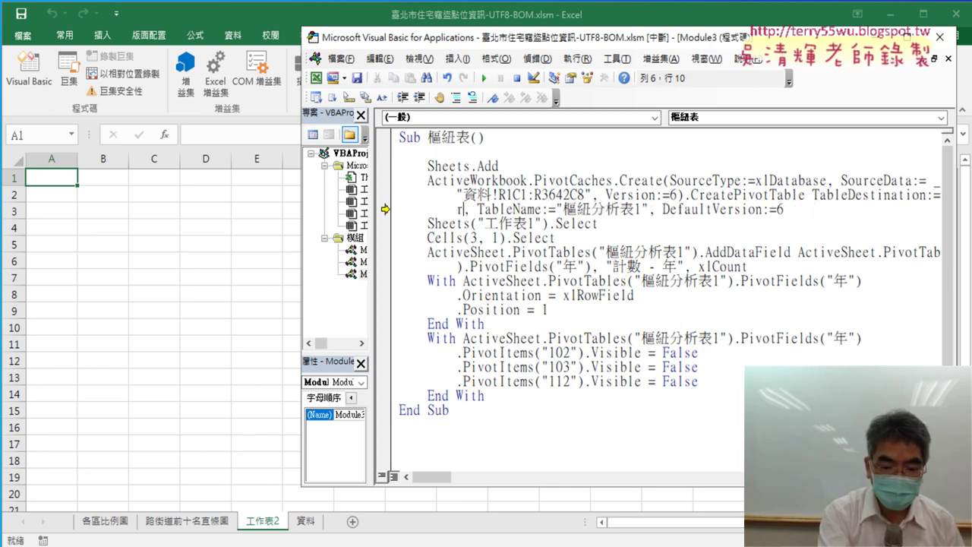
type("ange")
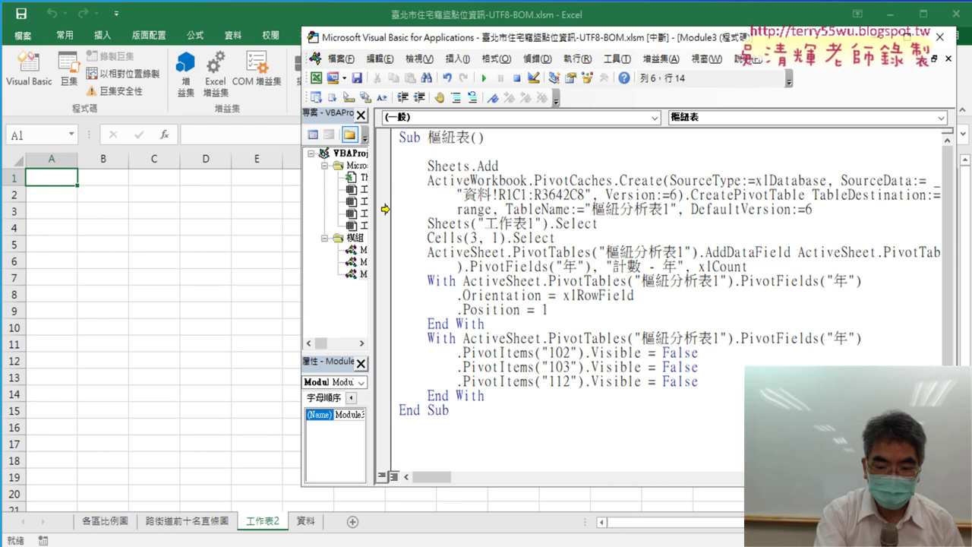
type("(\"A")
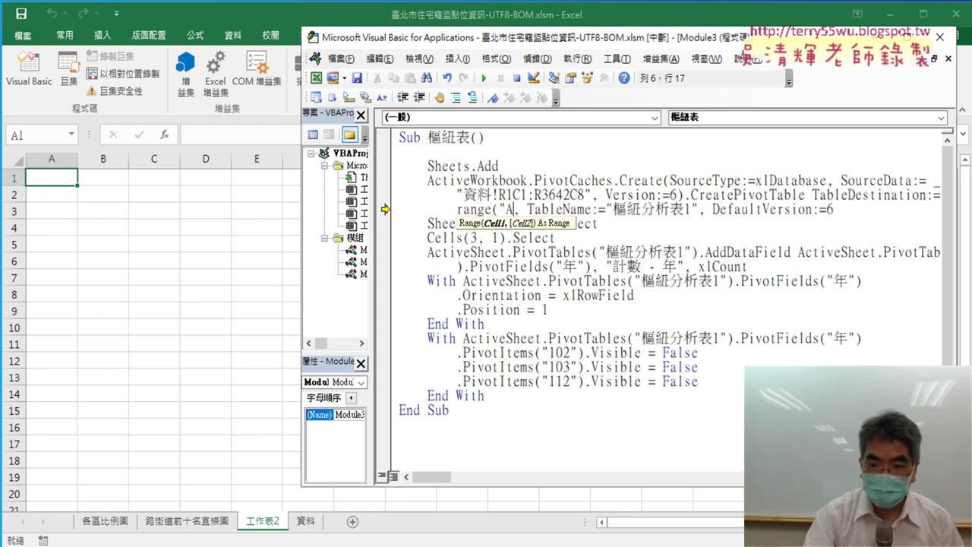
type("3\"")
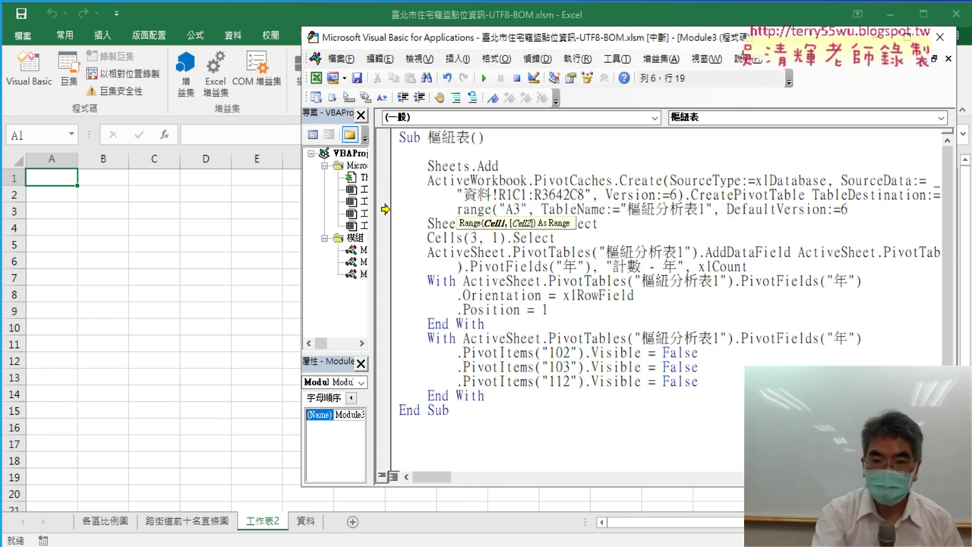
type(")")
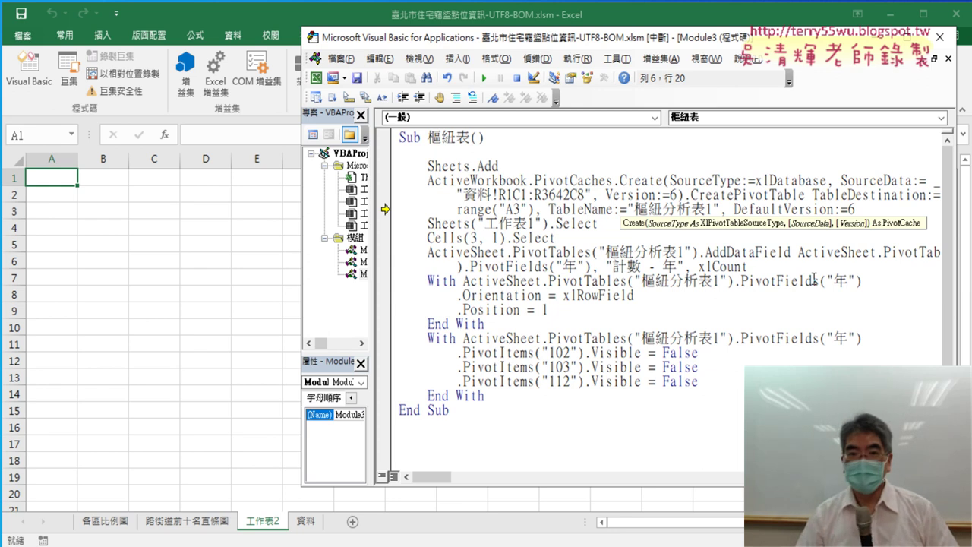
left_click(657, 353)
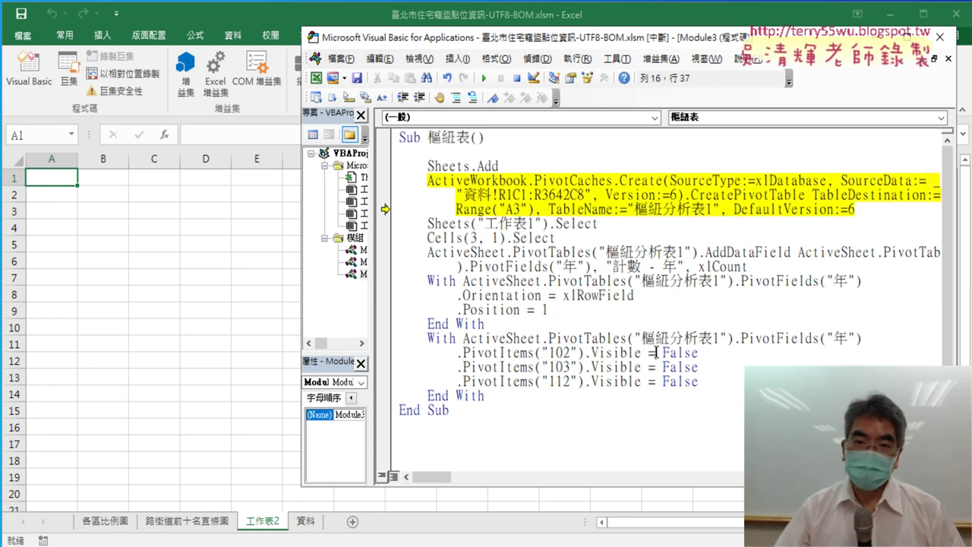
left_click_drag(537, 209, 457, 209)
mouse_move(564, 296)
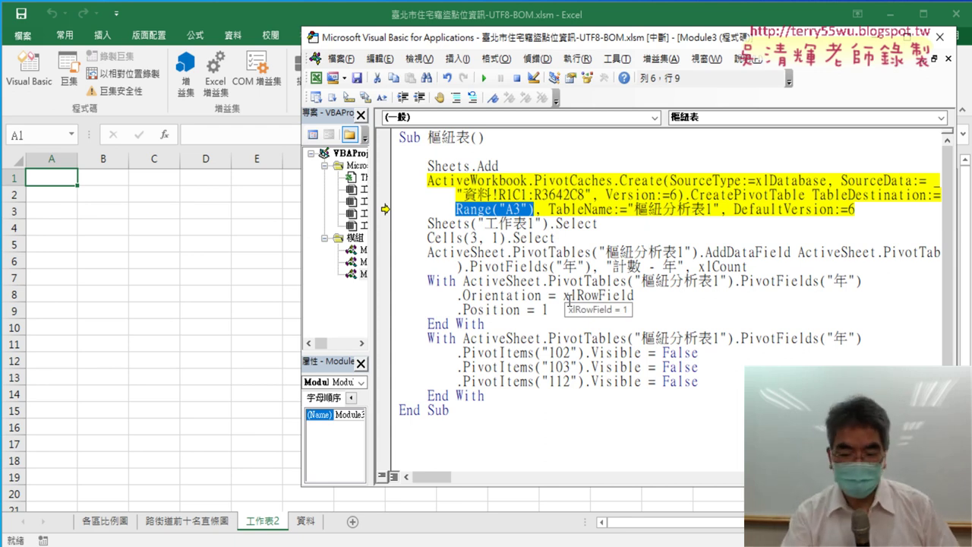
key("Delete")
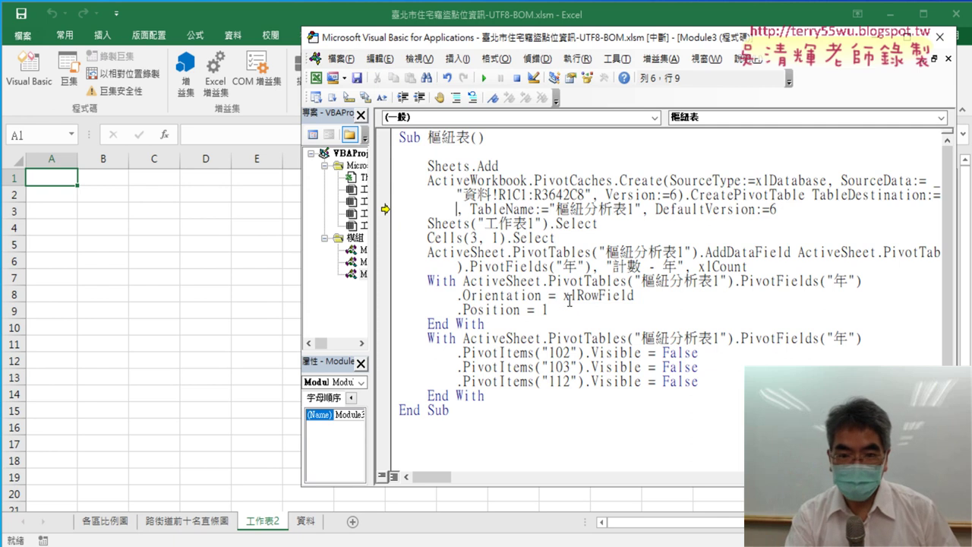
type("[]A")
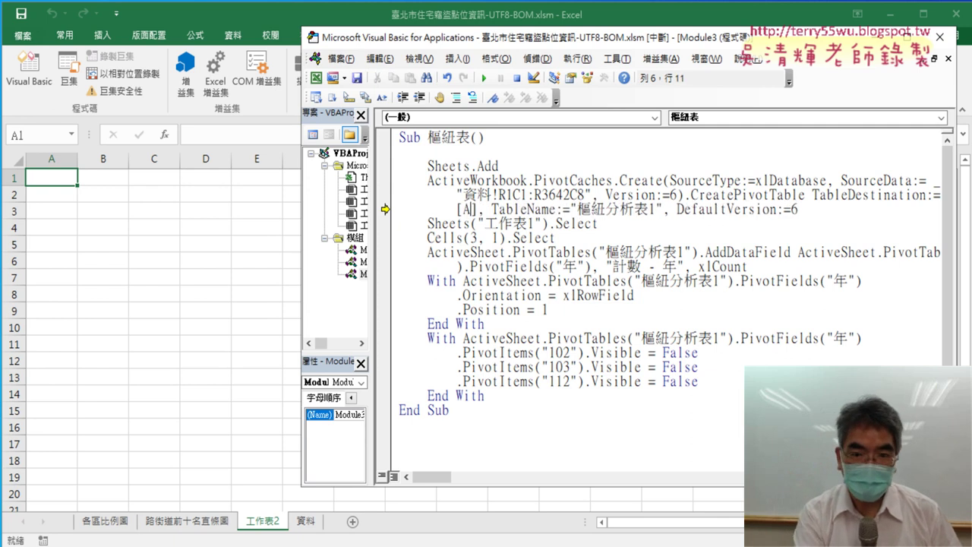
type("3")
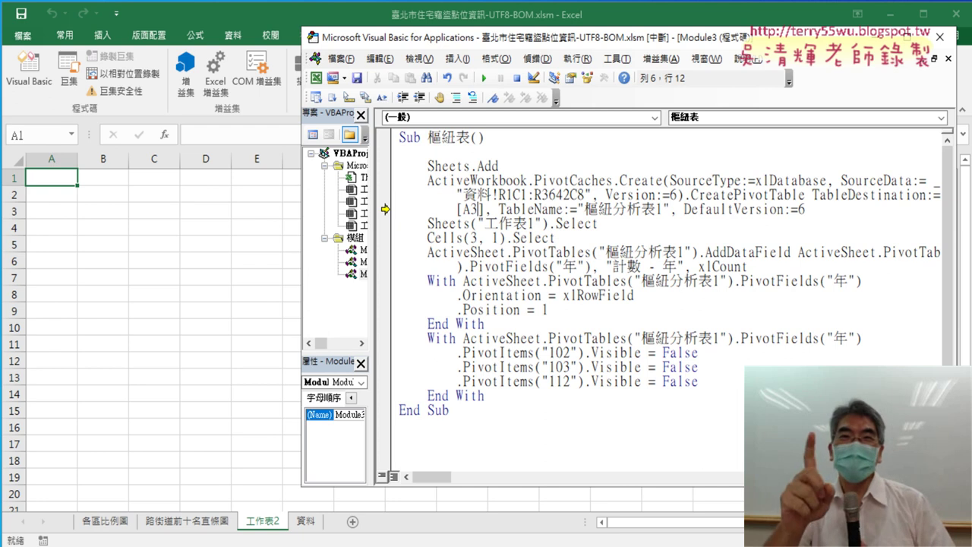
left_click(559, 363)
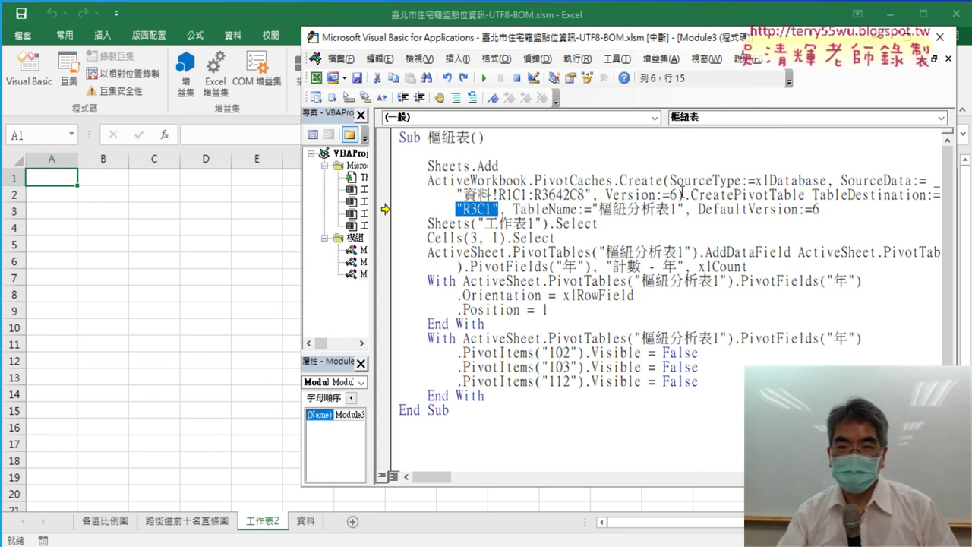
Point out the Version 6 and DefaultVersion 6 arguments on the paused PivotCaches.Create line.
left_click_drag(592, 196, 686, 196)
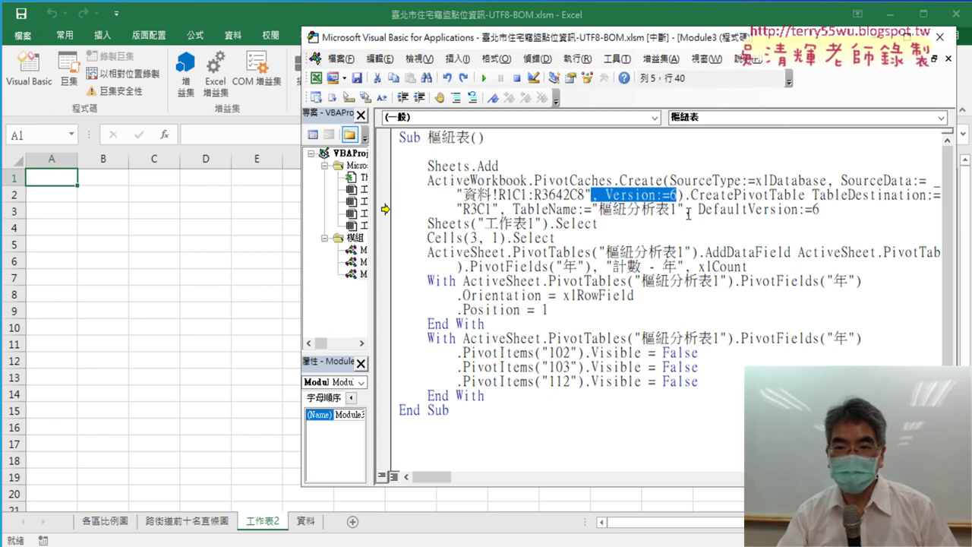
left_click_drag(685, 212, 819, 212)
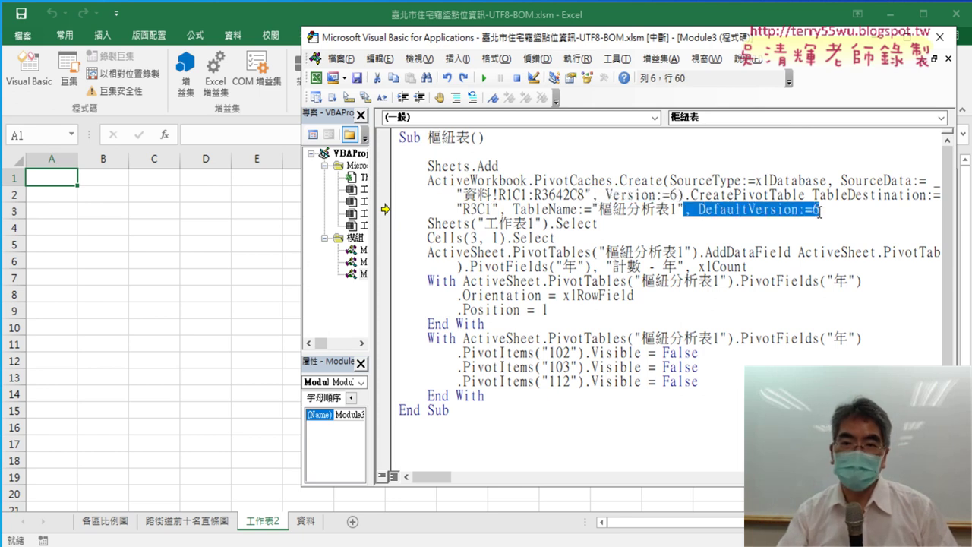
left_click(653, 294)
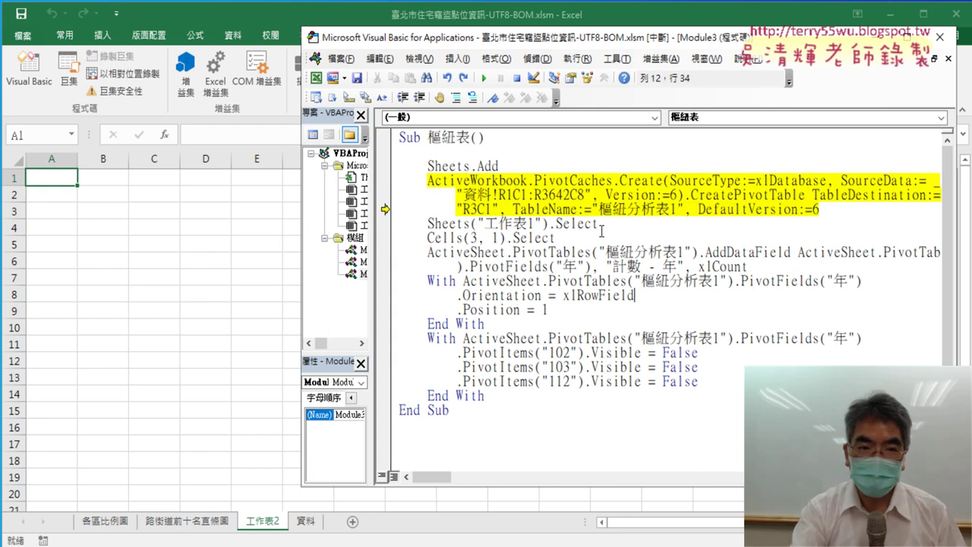
Create the pivot table, then comment out the Sheets and Cells Select lines with apostrophes.
key("F8")
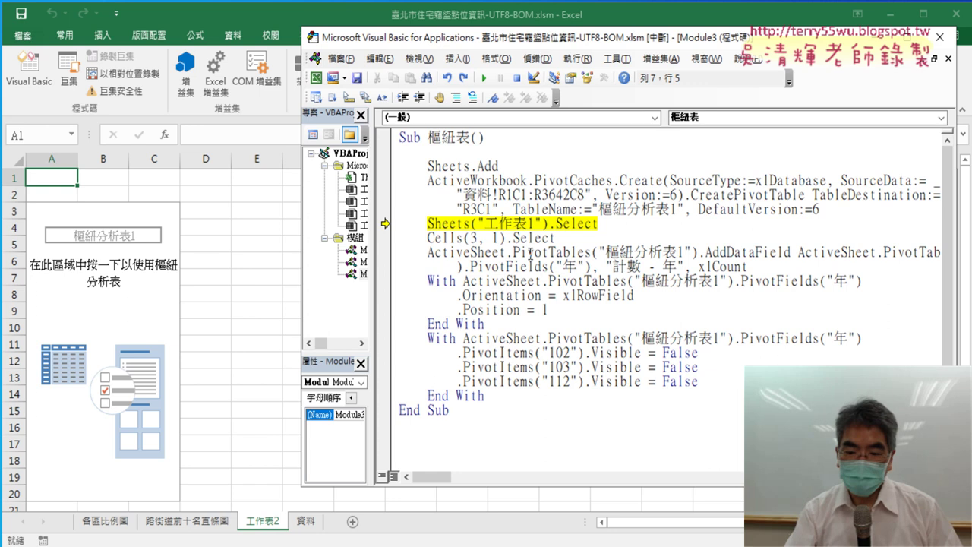
type("ㄘ")
key("BackSpace")
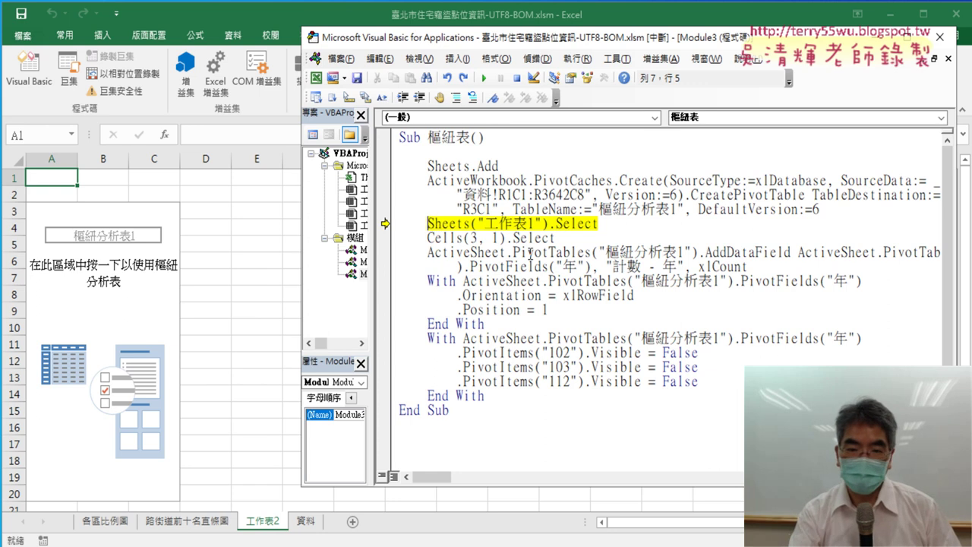
type("'")
key("Down")
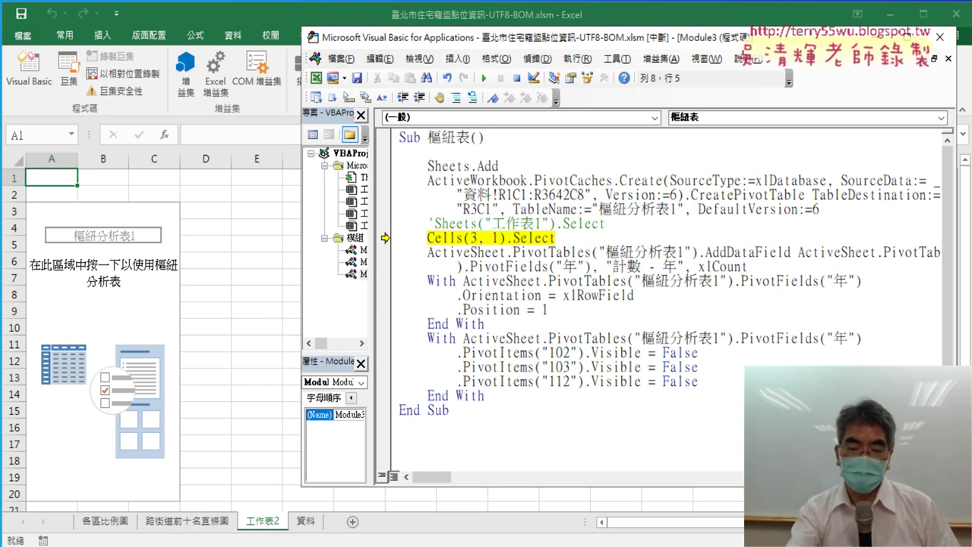
type("'")
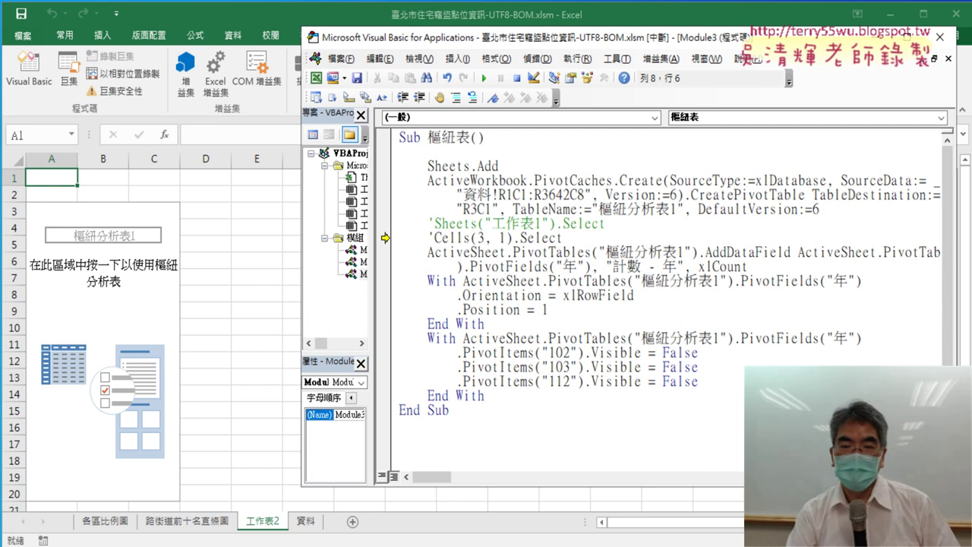
key("Down")
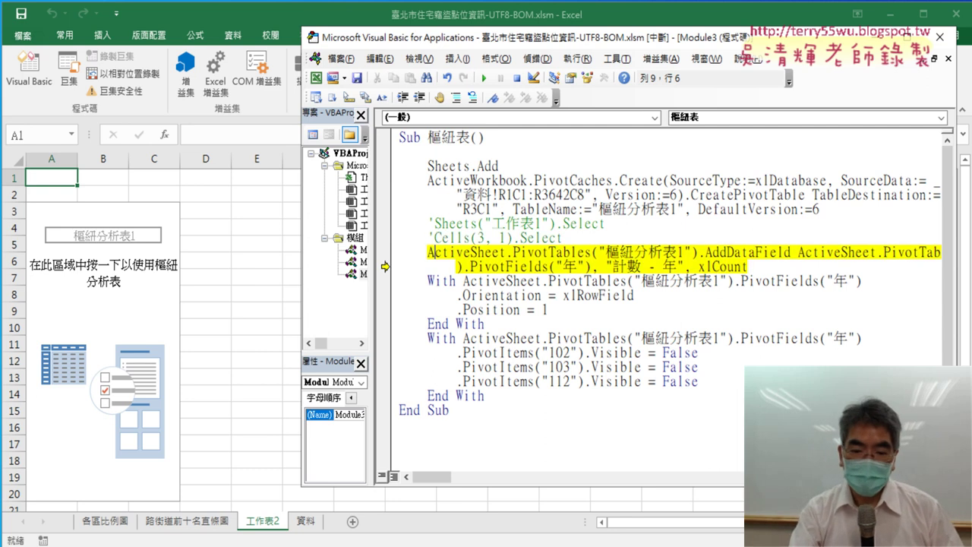
Step through adding the count field, making 年 the row field, and hiding years 102, 103, 112.
key("F8")
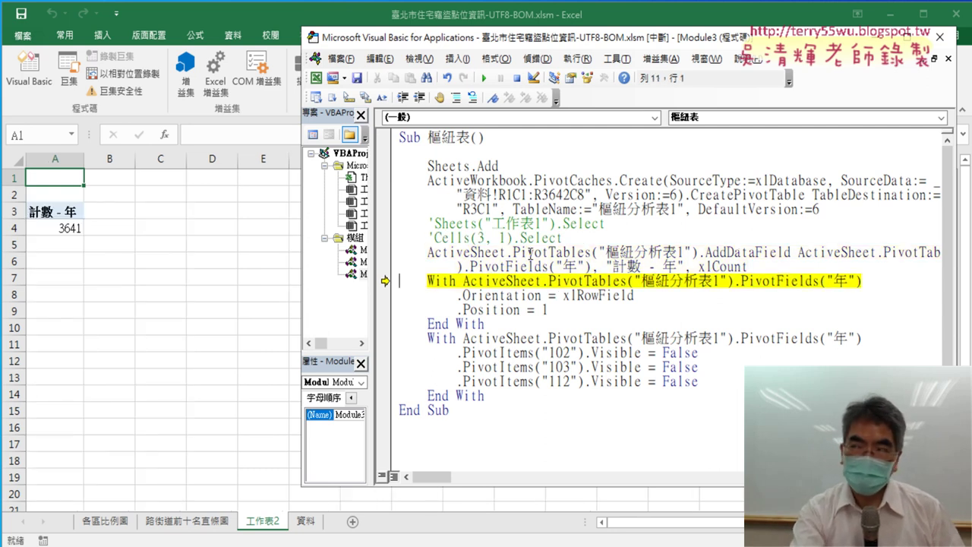
key("F8")
key("F8")
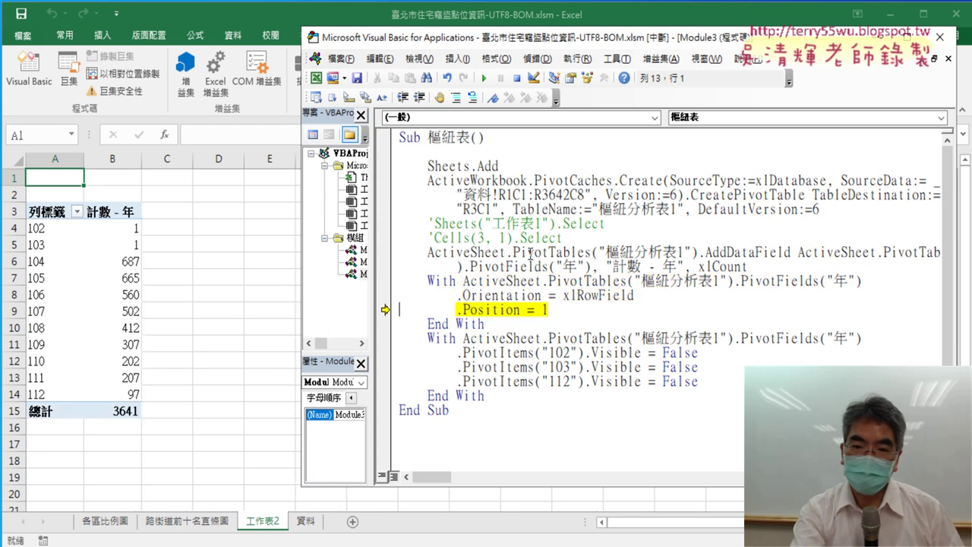
key("F8")
key("F8")
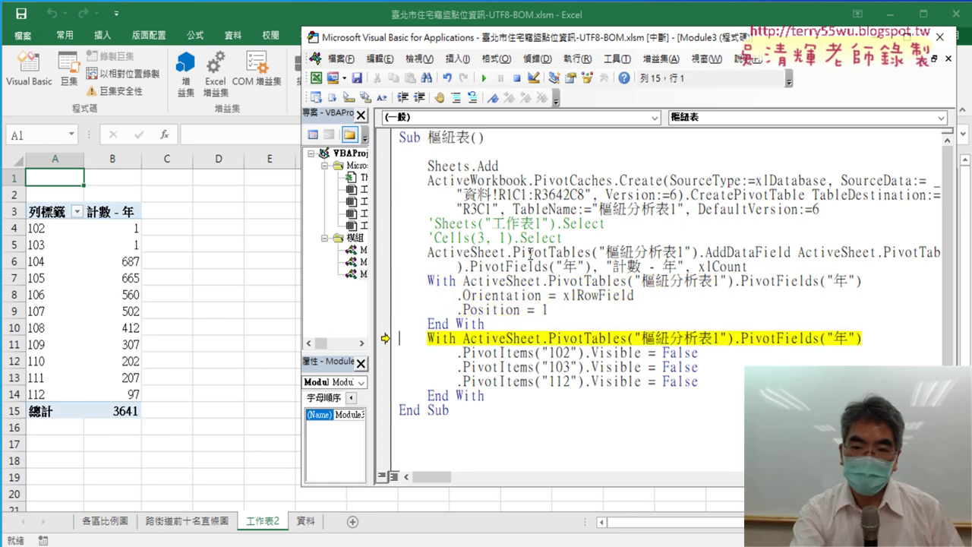
key("F8")
key("F8")
key("F8")
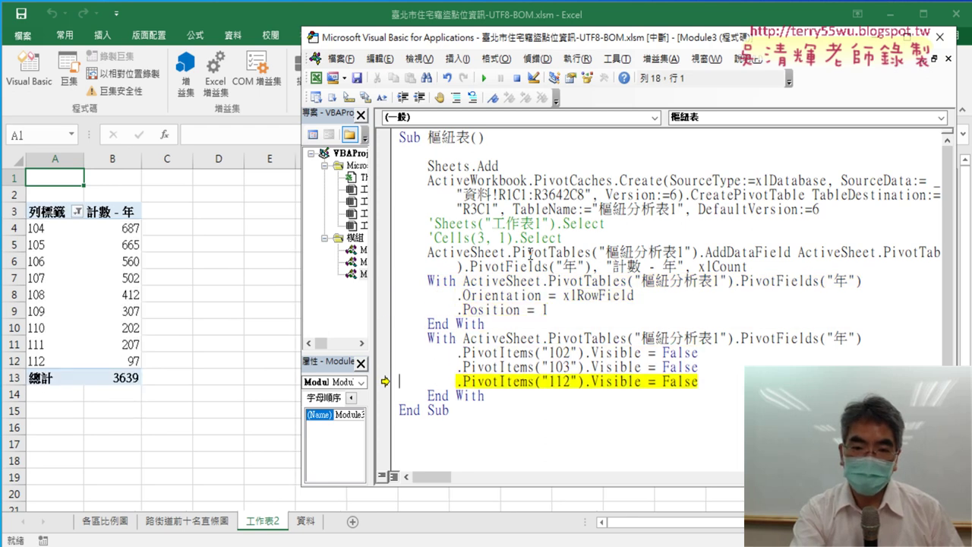
key("F8")
key("F8")
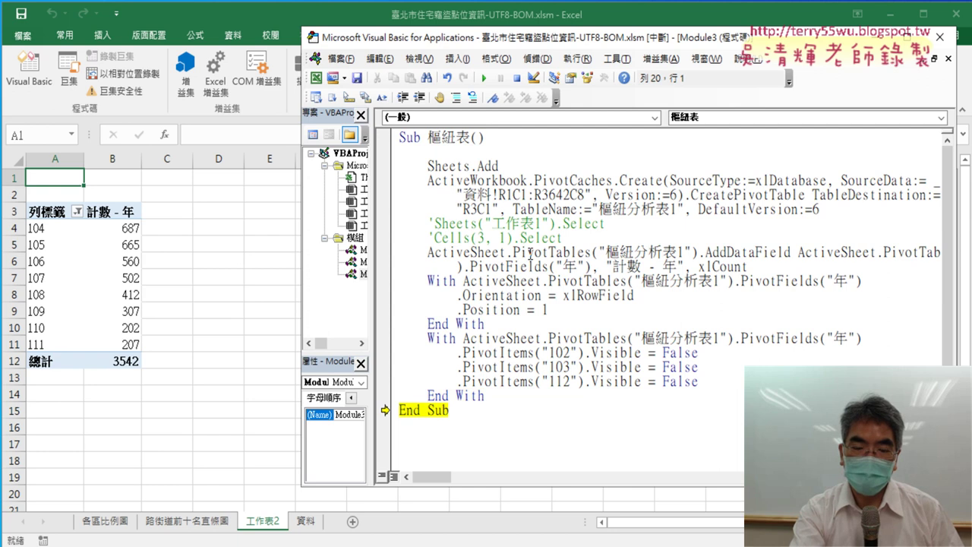
key("F8")
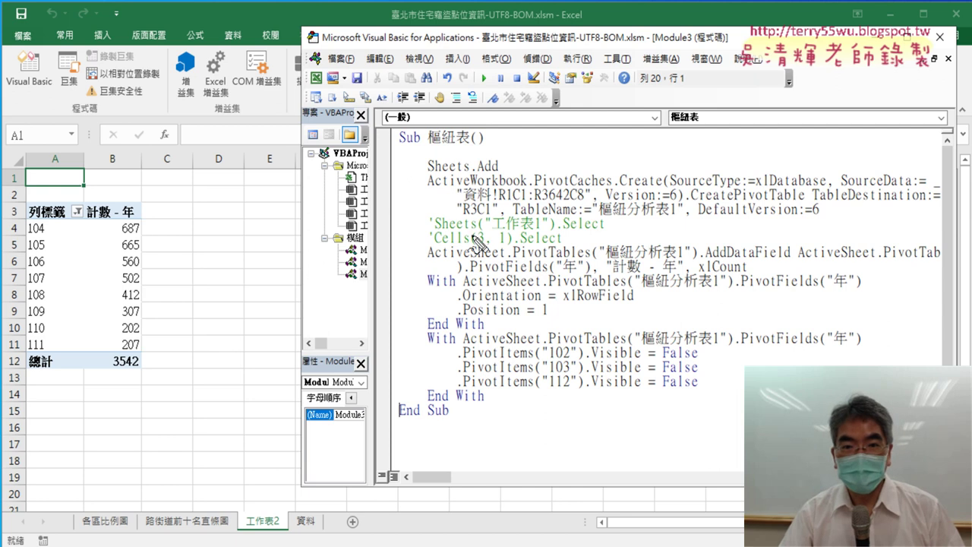
left_click_drag(490, 218, 465, 218)
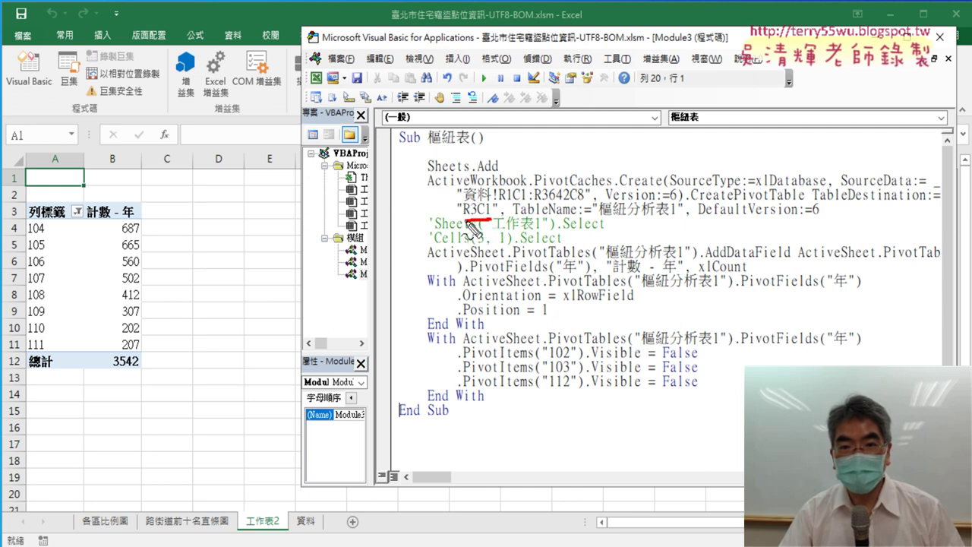
left_click_drag(263, 539, 304, 538)
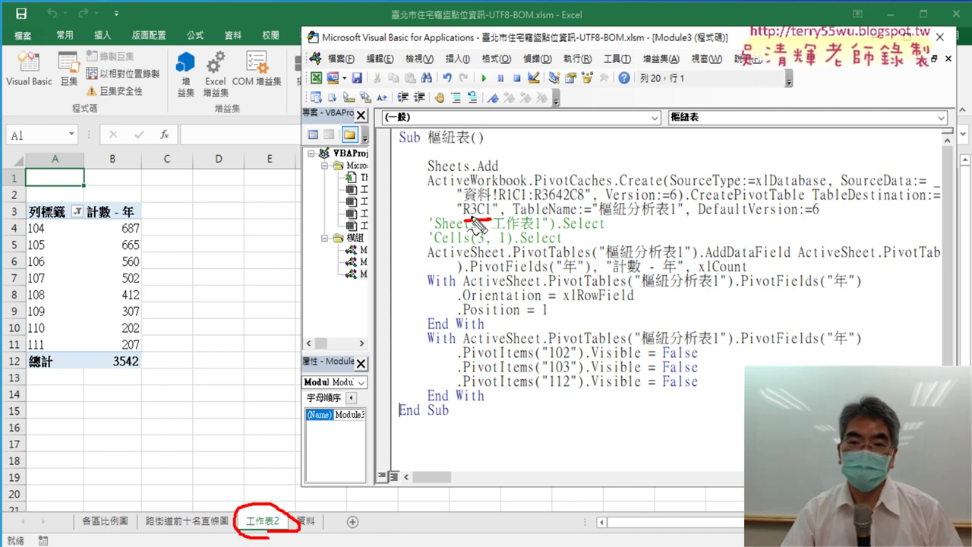
left_click_drag(475, 221, 460, 221)
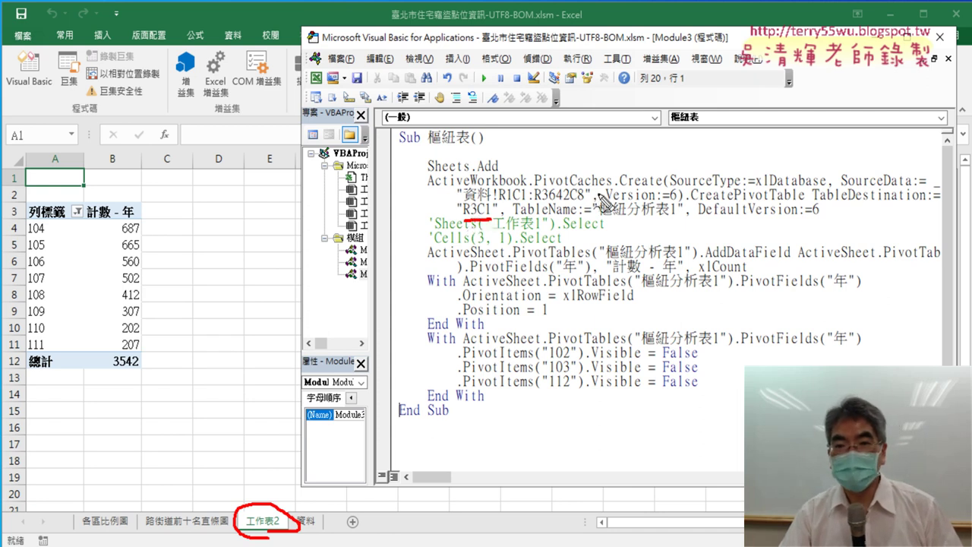
mouse_move(595, 196)
left_mouse_down()
mouse_move(673, 195)
mouse_move(819, 220)
left_mouse_up()
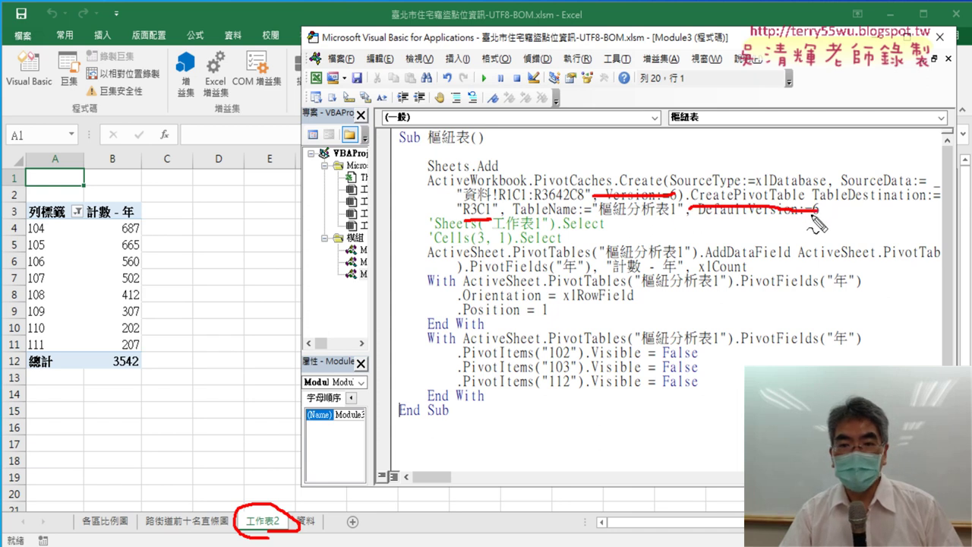
mouse_move(570, 243)
left_mouse_down()
mouse_move(416, 248)
mouse_move(493, 221)
mouse_move(592, 218)
mouse_move(562, 251)
mouse_move(546, 241)
left_mouse_up()
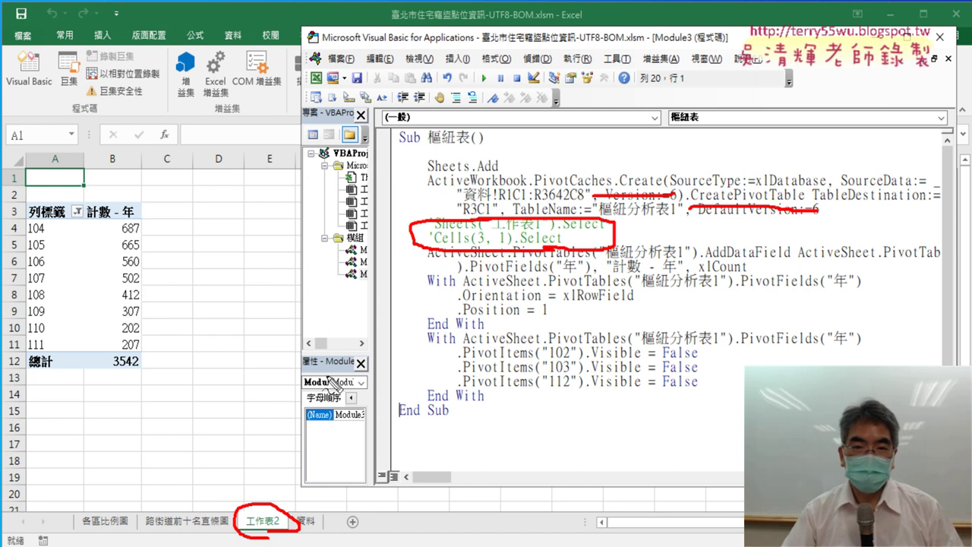
left_click_drag(235, 450, 264, 507)
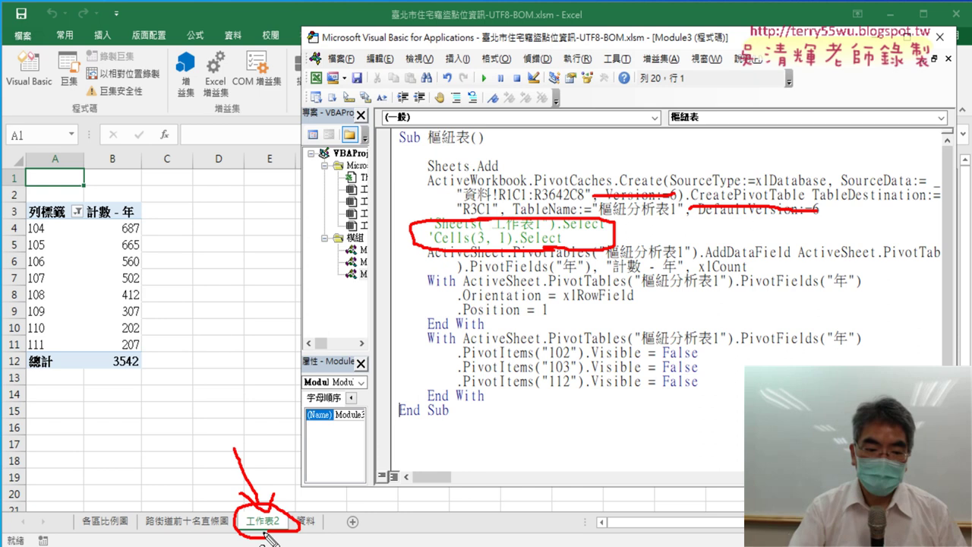
key("Escape")
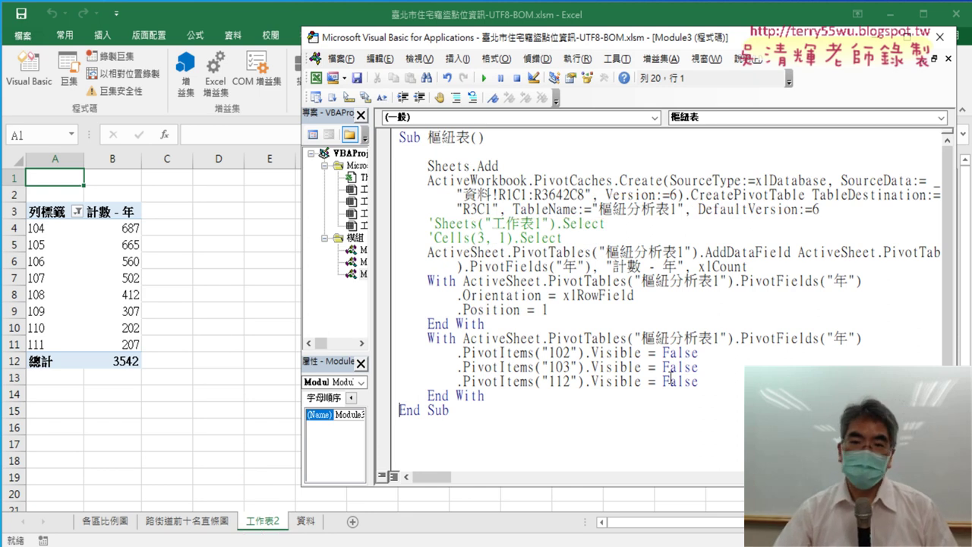
left_click(515, 171)
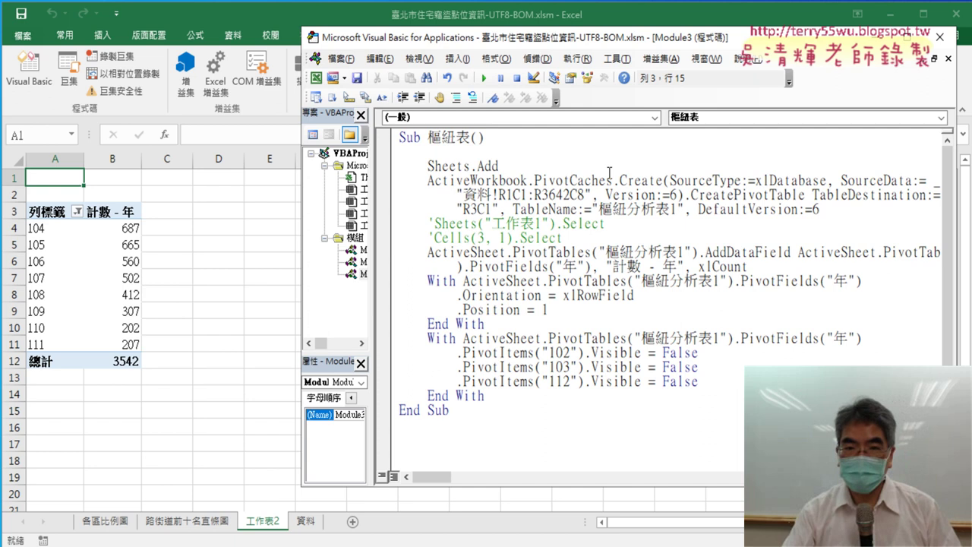
Insert the line ActiveSheet.Name = "歷年竊盜折線圖" directly below Sheets.Add.
key("Return")
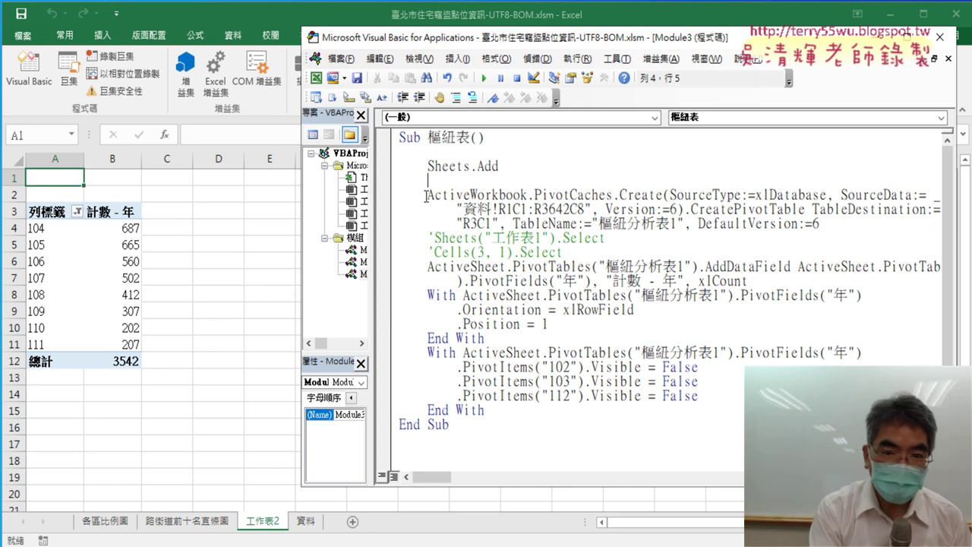
type("ac")
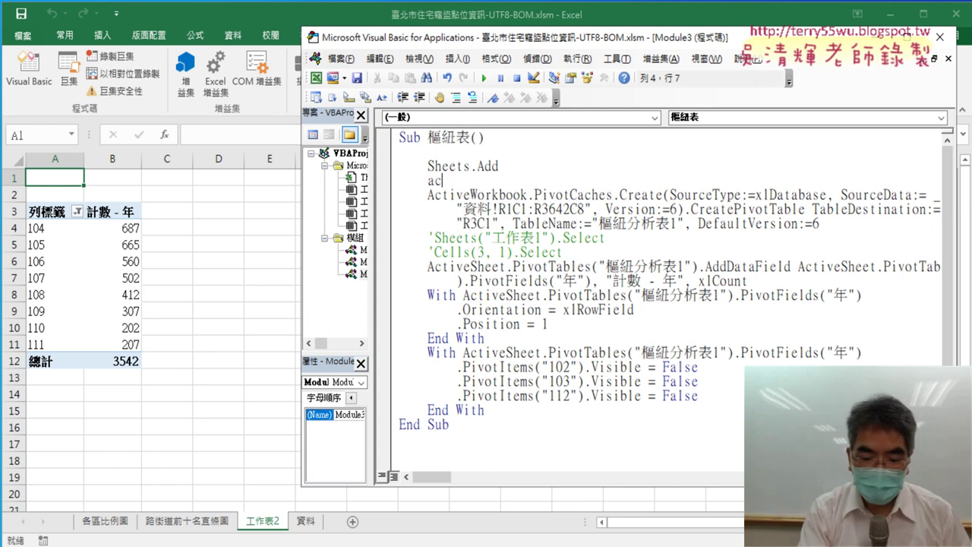
type("tiv")
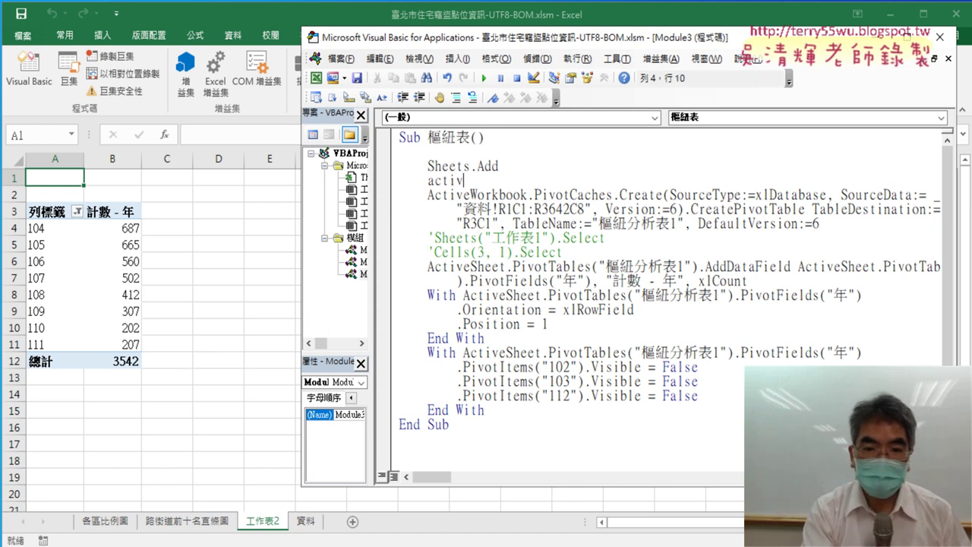
type("e")
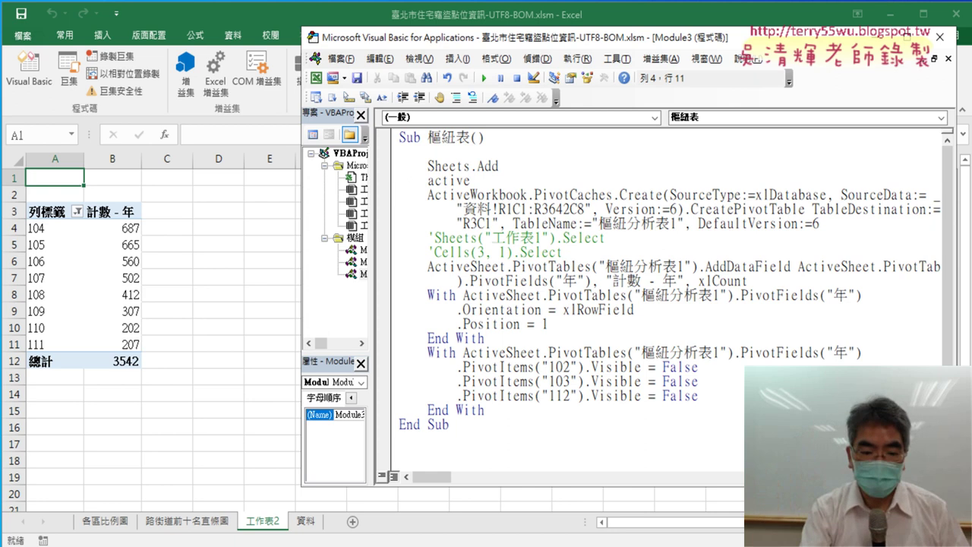
type("sh")
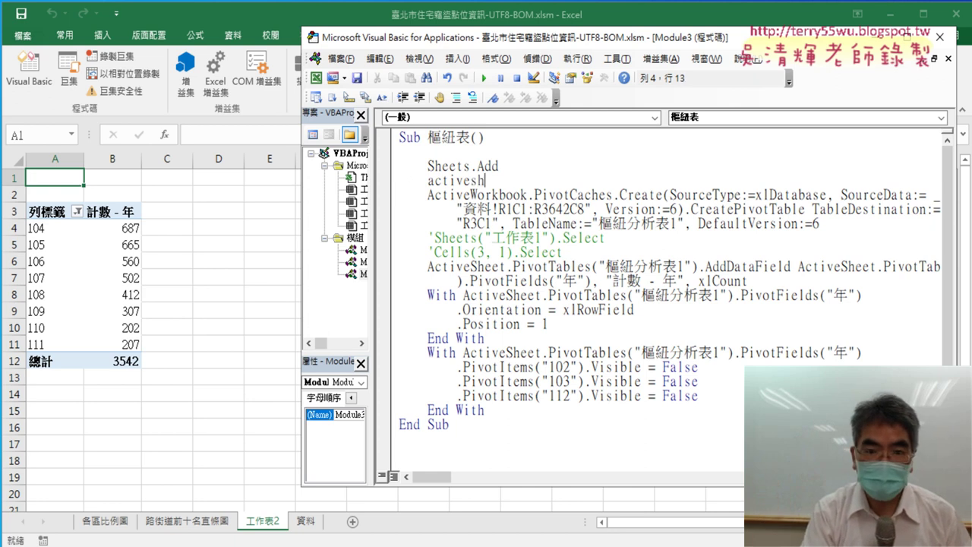
type("ee")
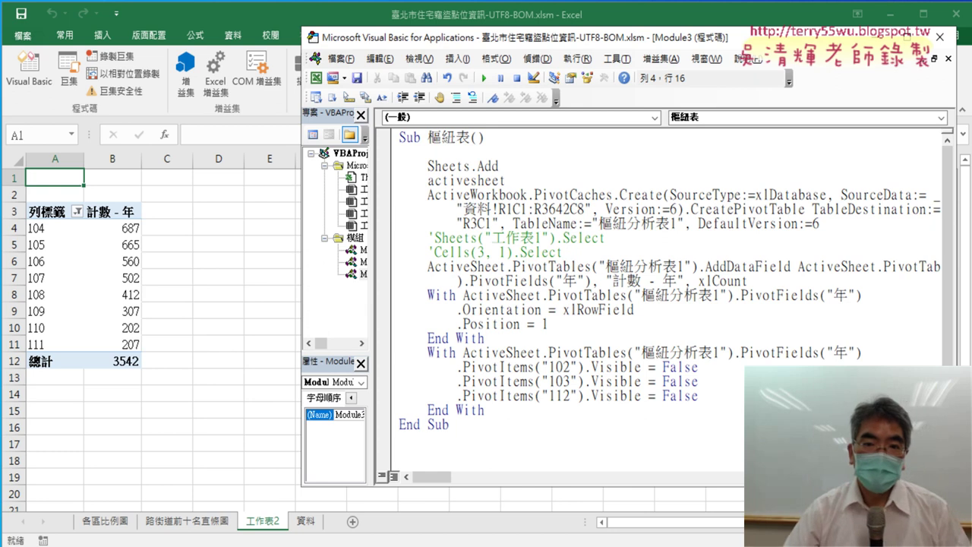
left_click_drag(470, 180, 421, 181)
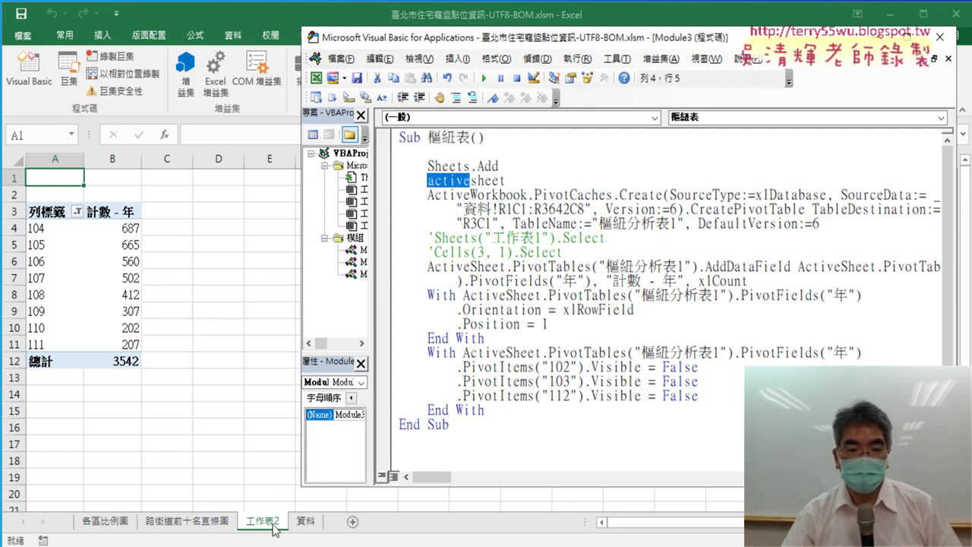
left_click(526, 180)
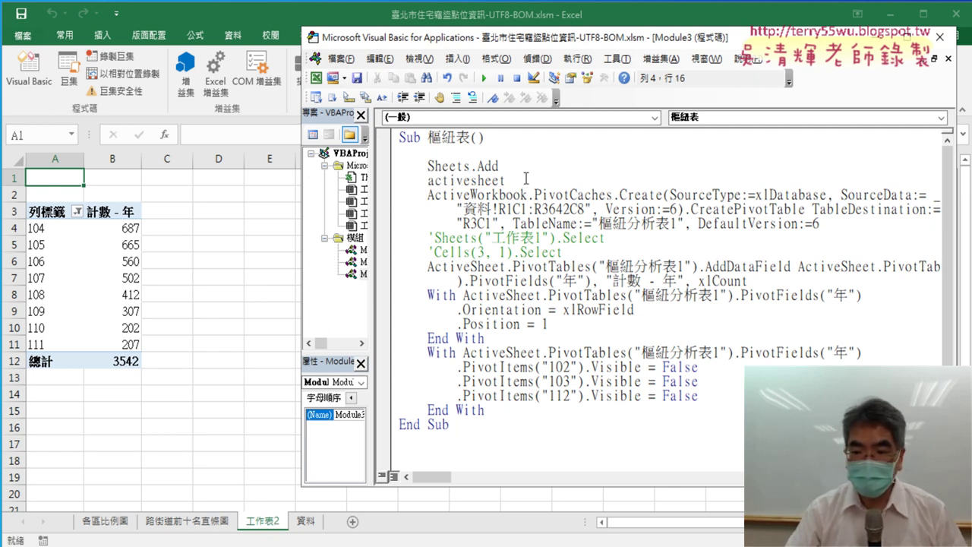
type(".")
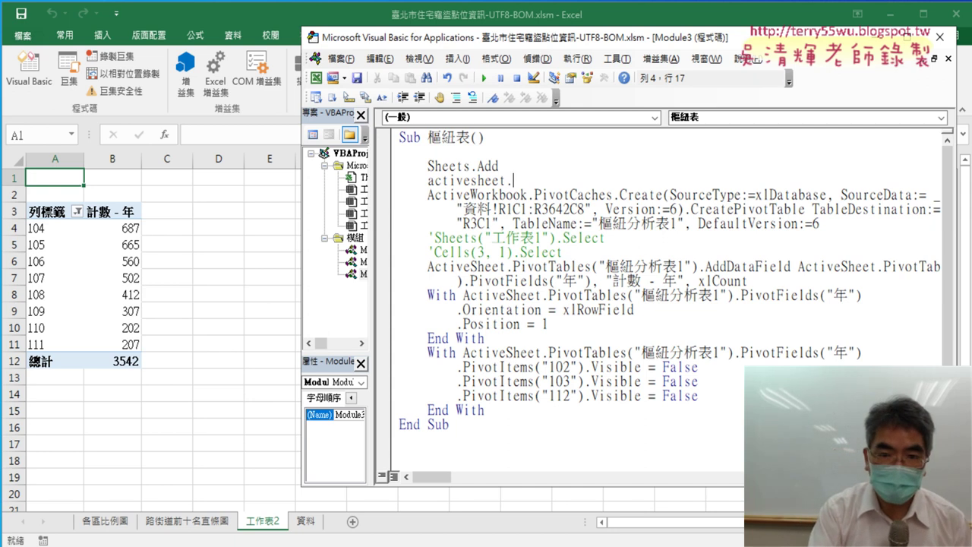
type("name=")
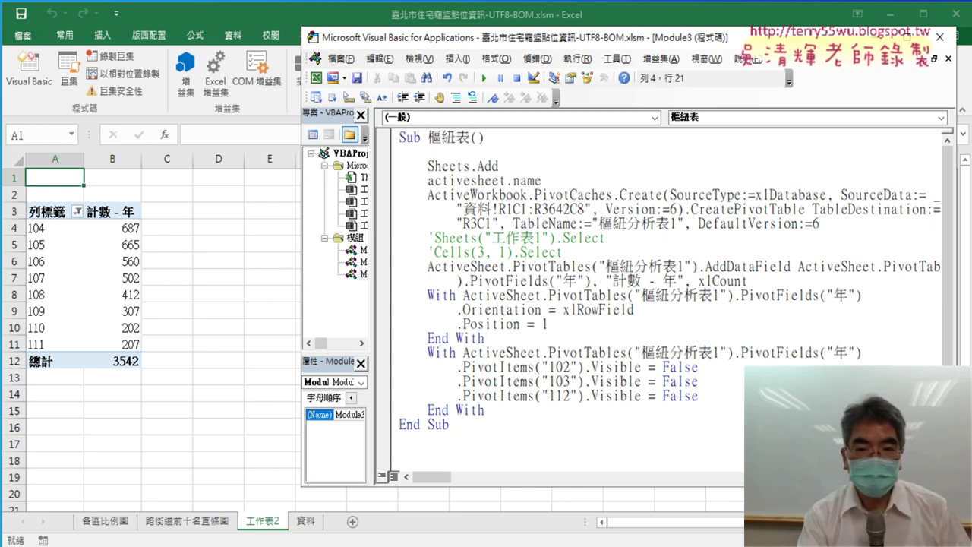
type("\"\"")
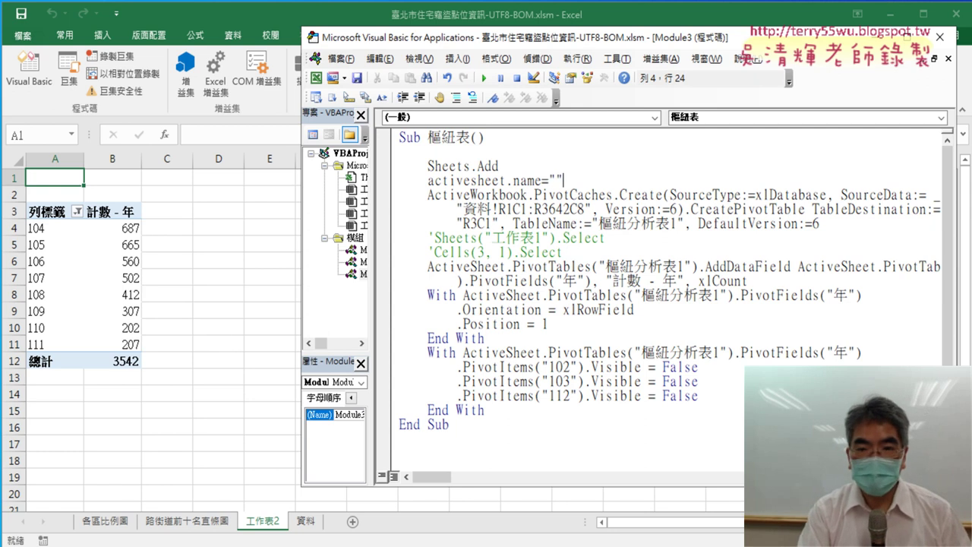
key("Left")
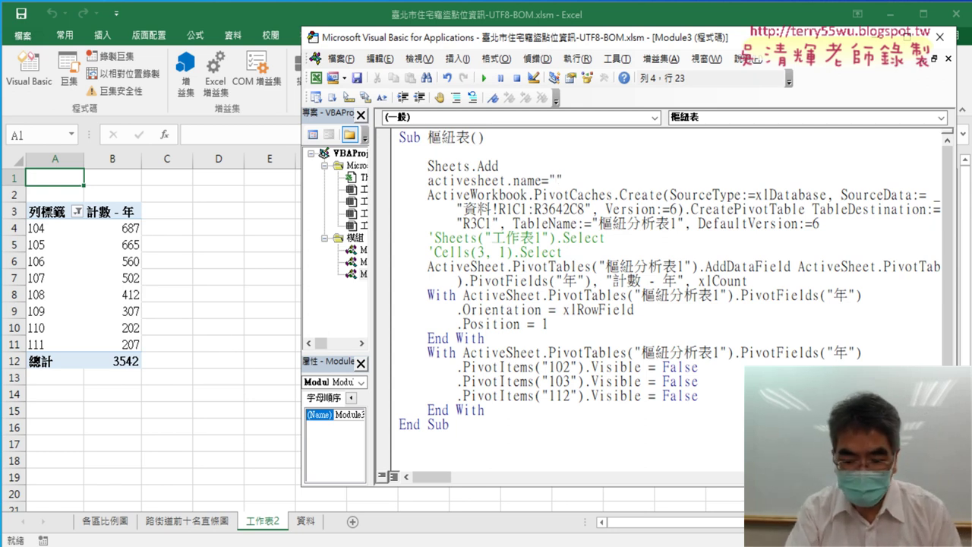
type("年")
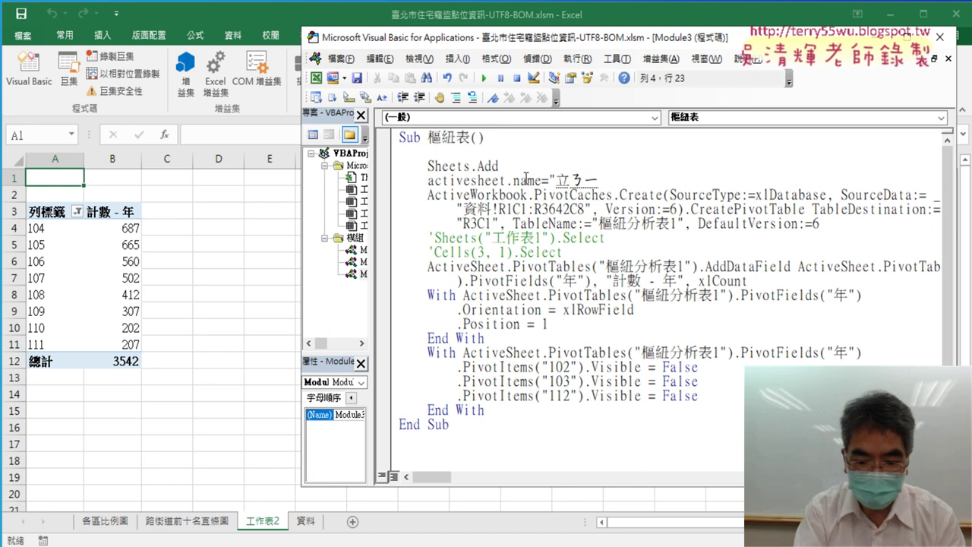
type("竊")
type("盜")
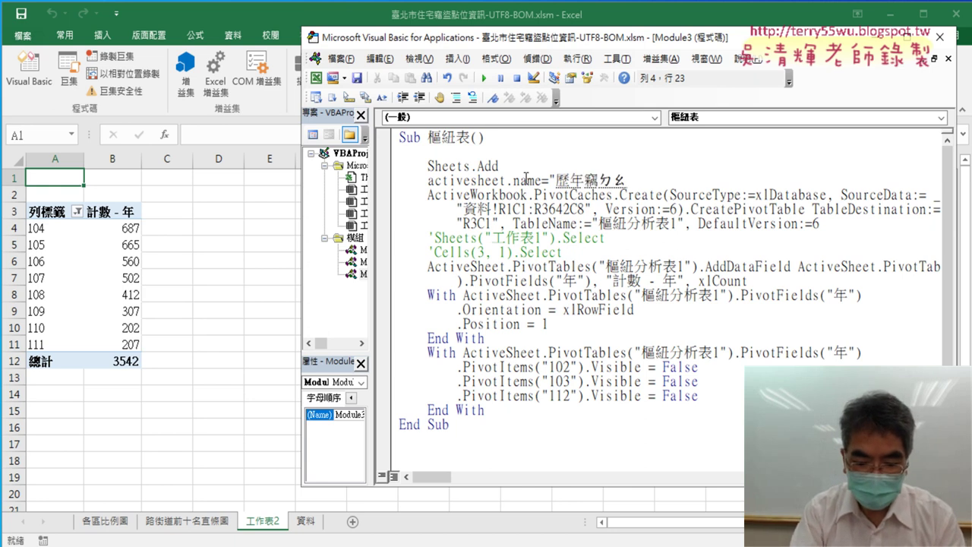
type("折現")
type("去")
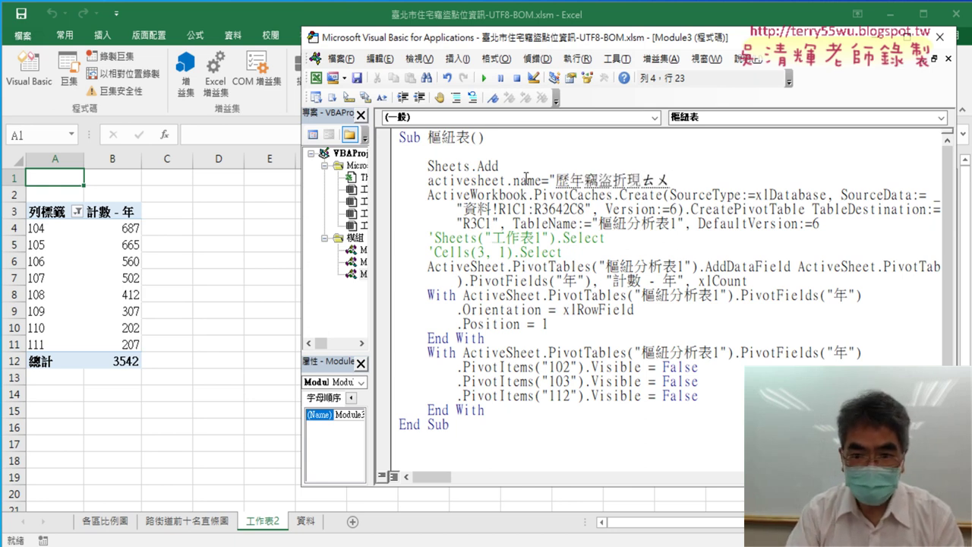
type("線圖\"")
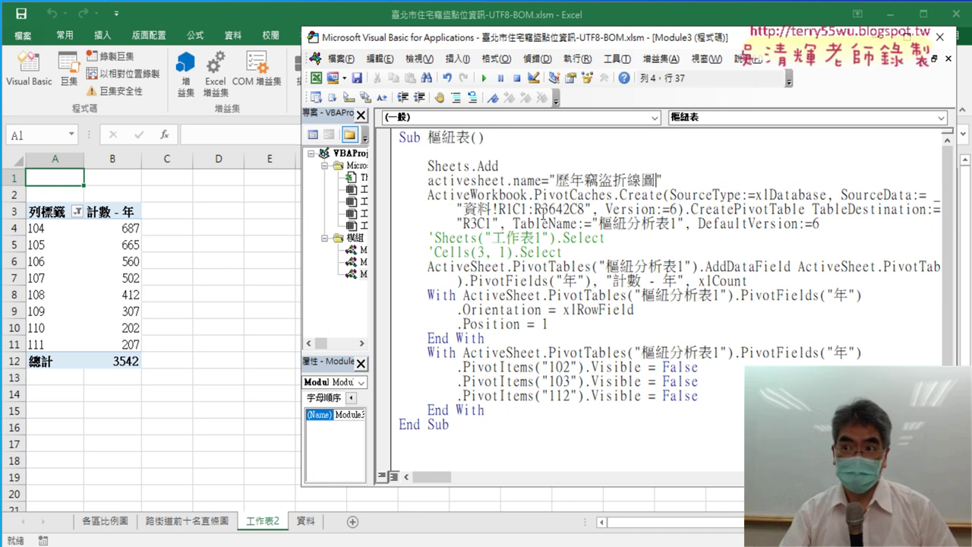
left_click(432, 195)
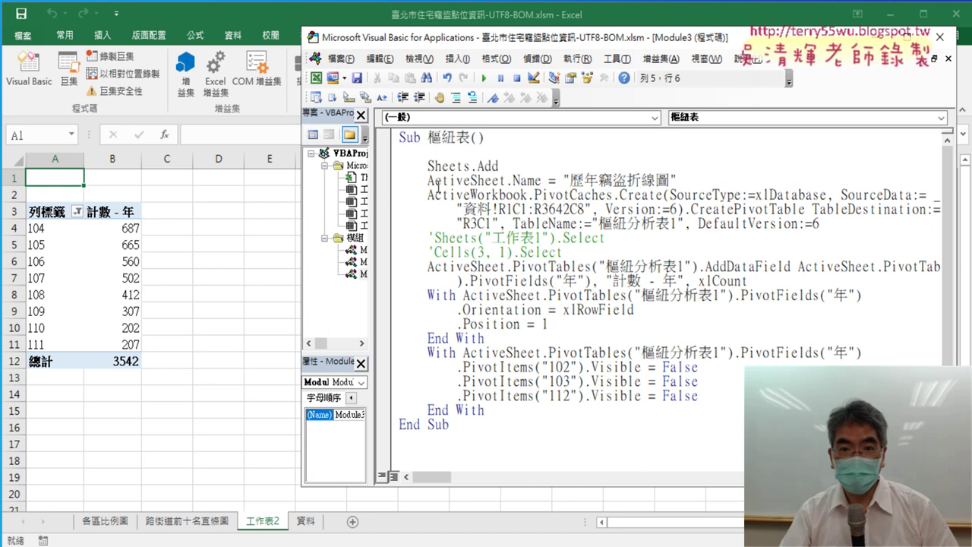
left_click_drag(435, 180, 513, 180)
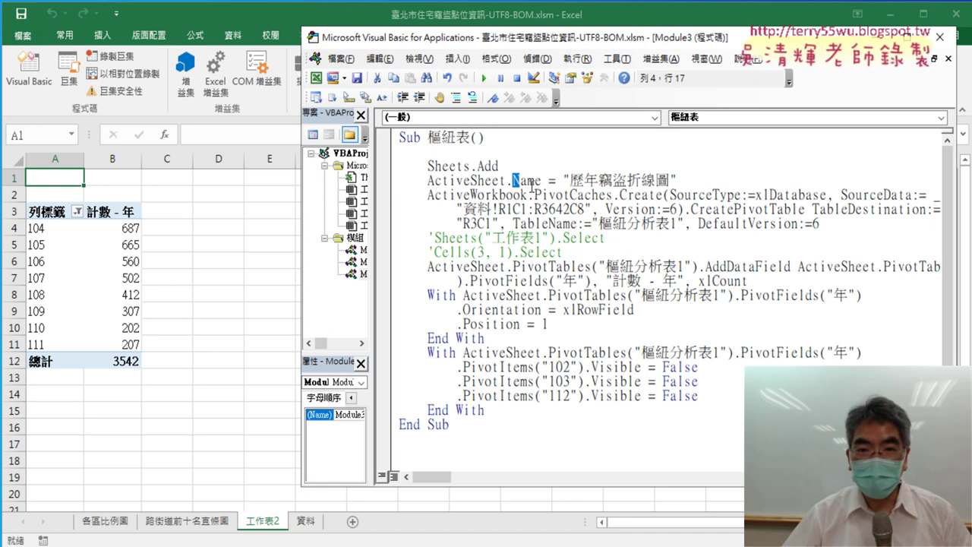
left_click_drag(477, 180, 433, 180)
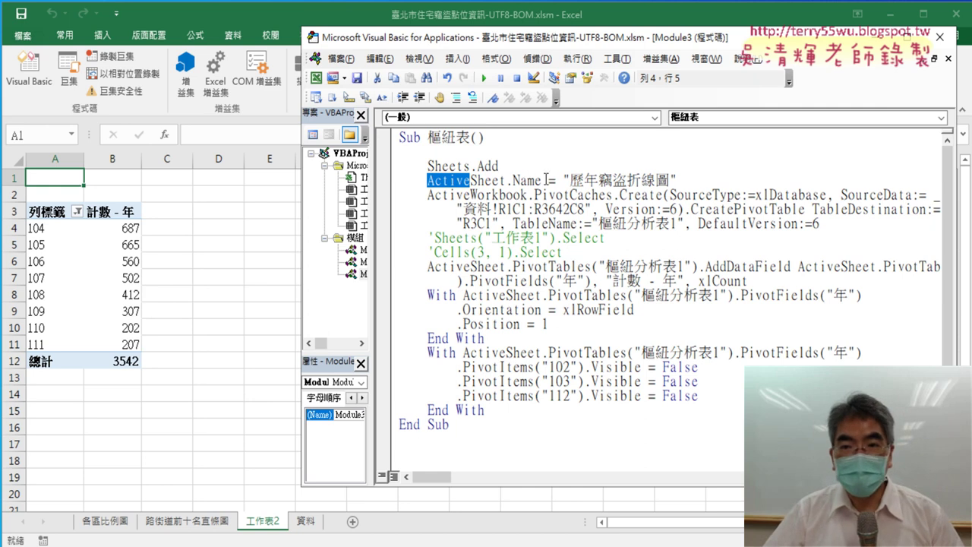
Delete the old 工作表2 sheet and rerun Sheets.Add to create blank sheet 工作表3.
right_click(275, 524)
left_click(308, 362)
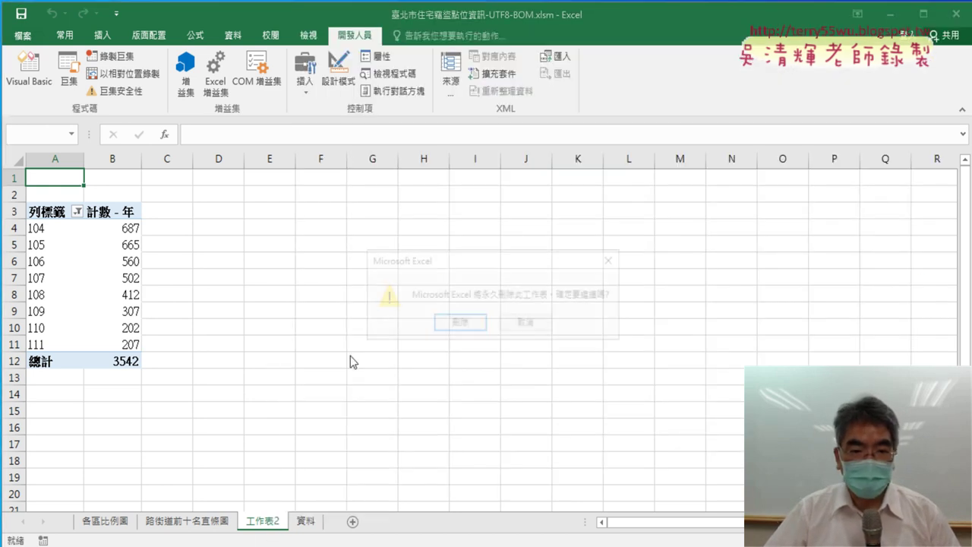
left_click(445, 382)
left_click(29, 72)
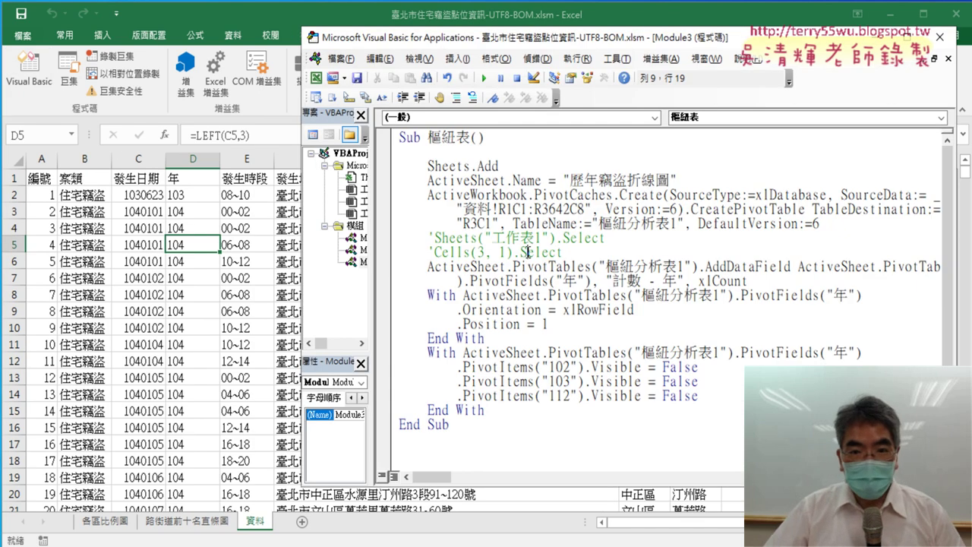
key("F8")
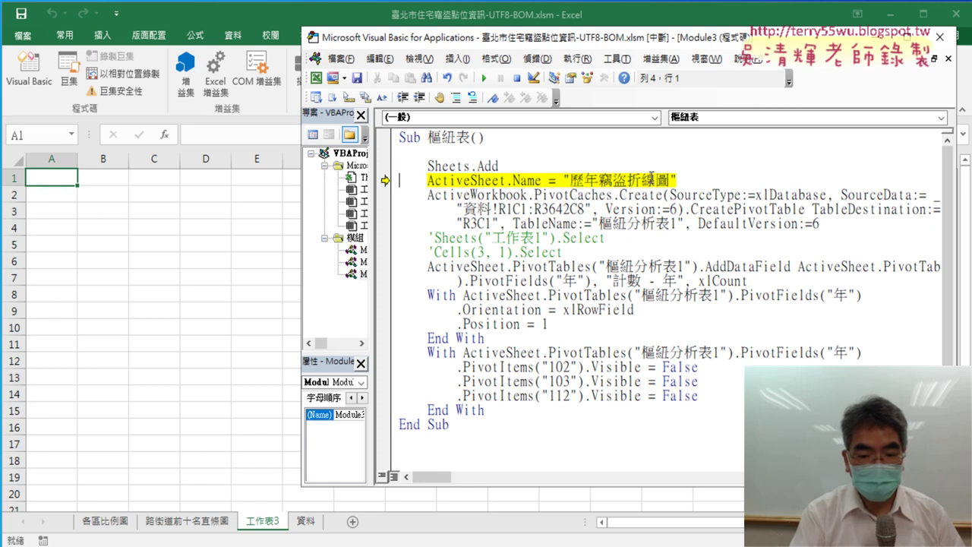
Step through renaming the sheet 歷年竊盜折線圖 and building the 104–111 year-count pivot totalling 3542.
key("F8")
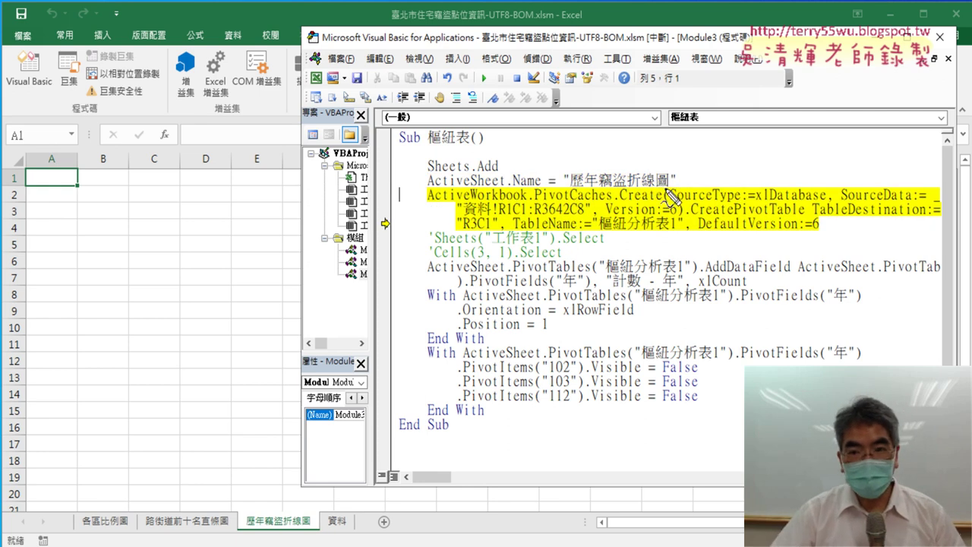
mouse_move(667, 194)
left_mouse_down()
mouse_move(317, 411)
mouse_move(281, 507)
mouse_move(248, 527)
left_mouse_up()
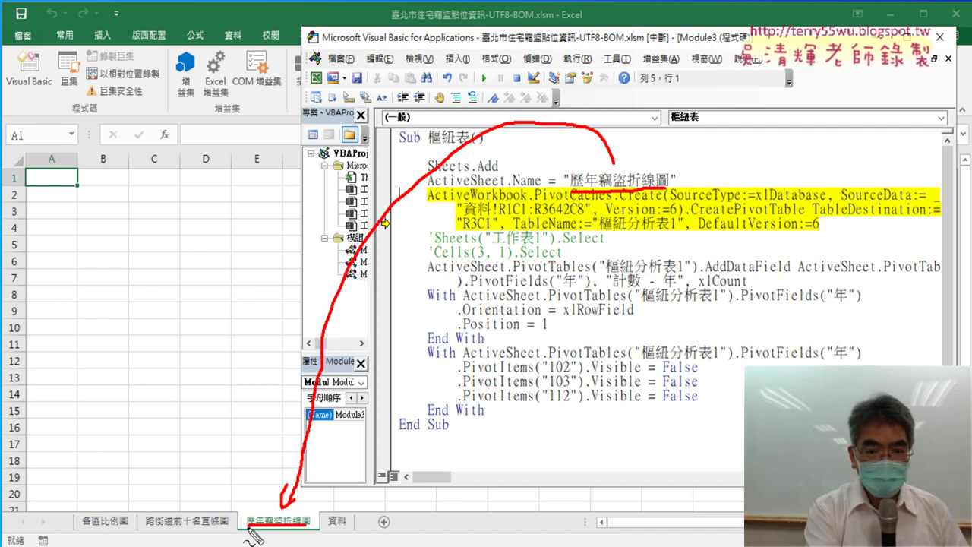
key("Escape")
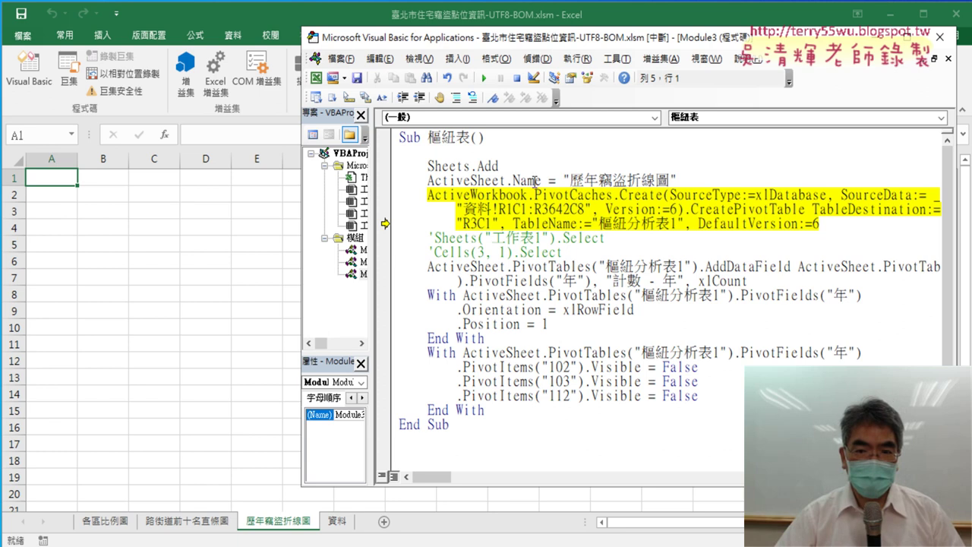
left_click(566, 210)
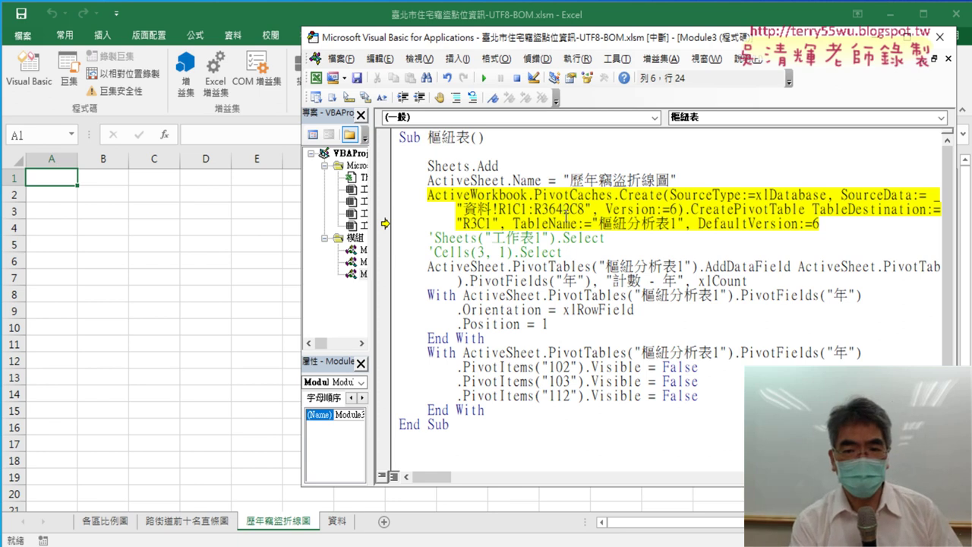
key("F8")
key("F8")
key("F8")
key("F8")
key("F8")
key("F8")
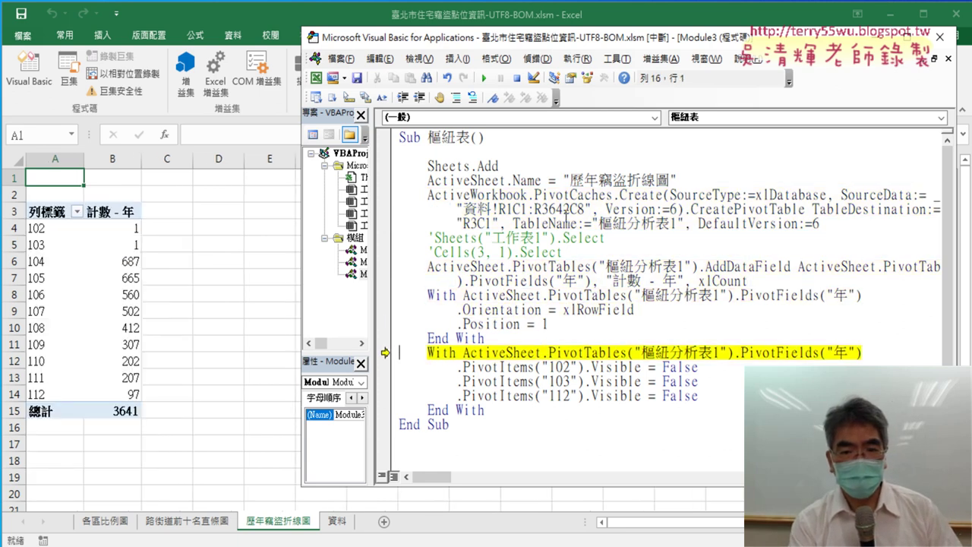
key("F8")
key("F8")
key("F8")
key("F8")
key("F8")
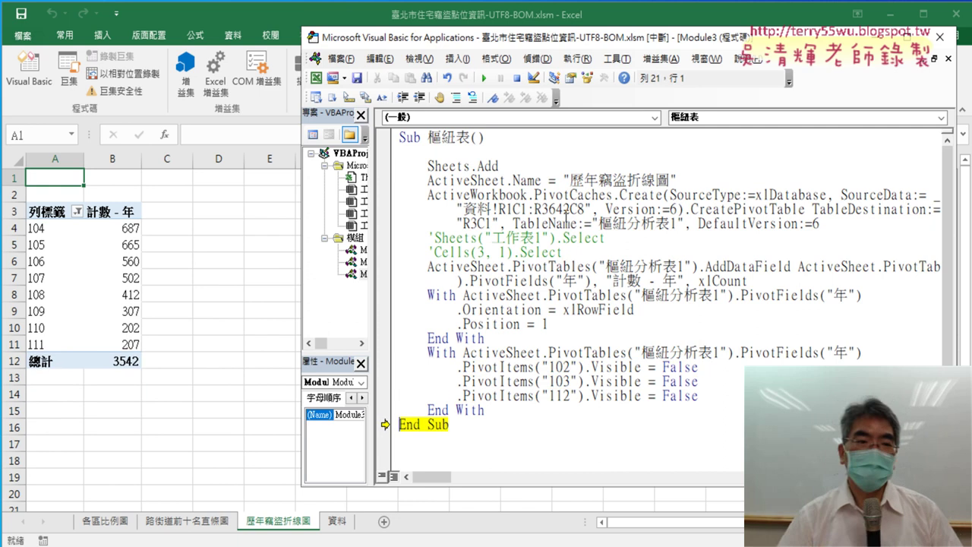
key("F8")
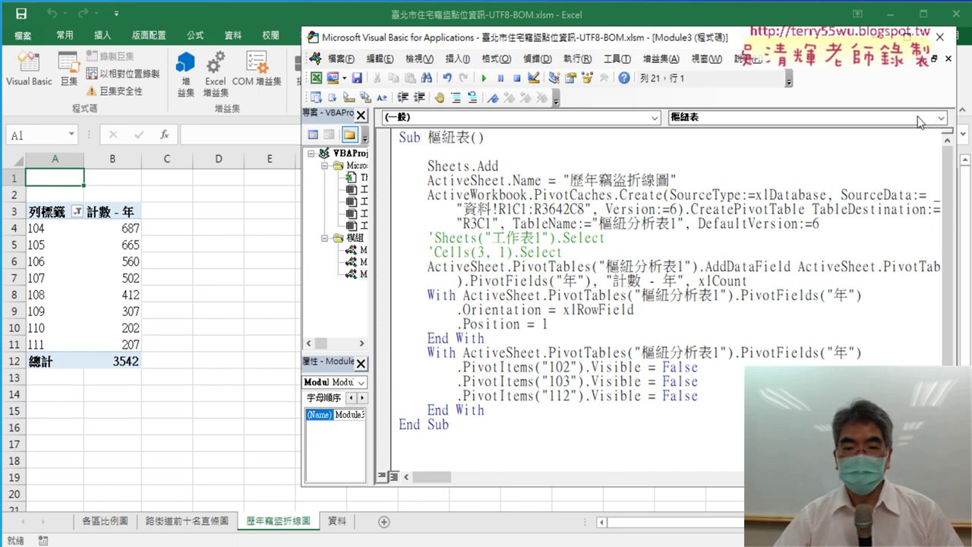
left_click(193, 308)
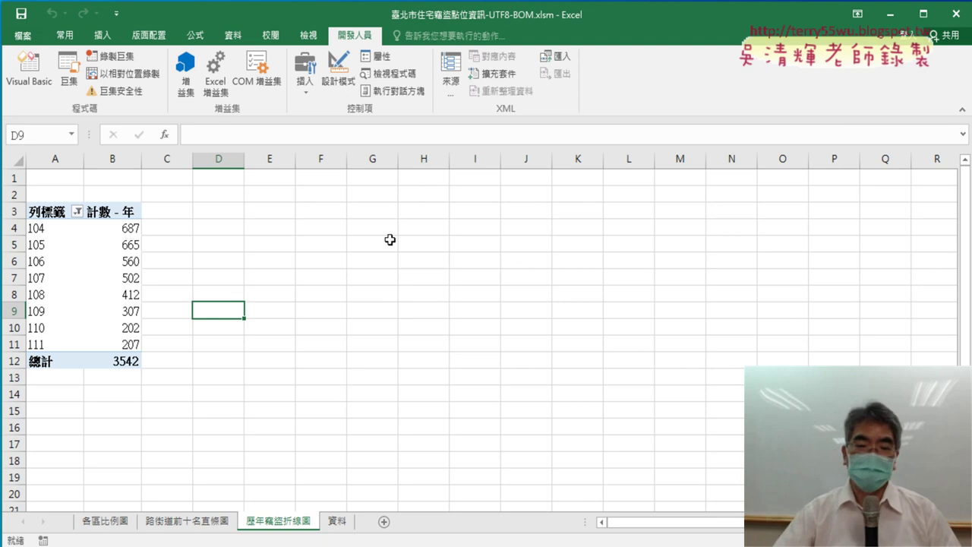